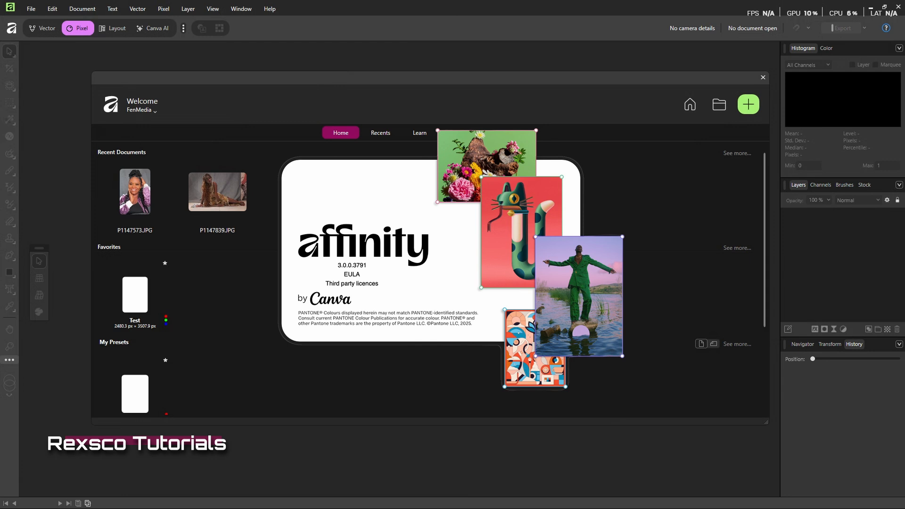
# Open the recent portrait P1147573.JPG and activate the Inpainting Brush Tool
pyautogui.click(136, 190)
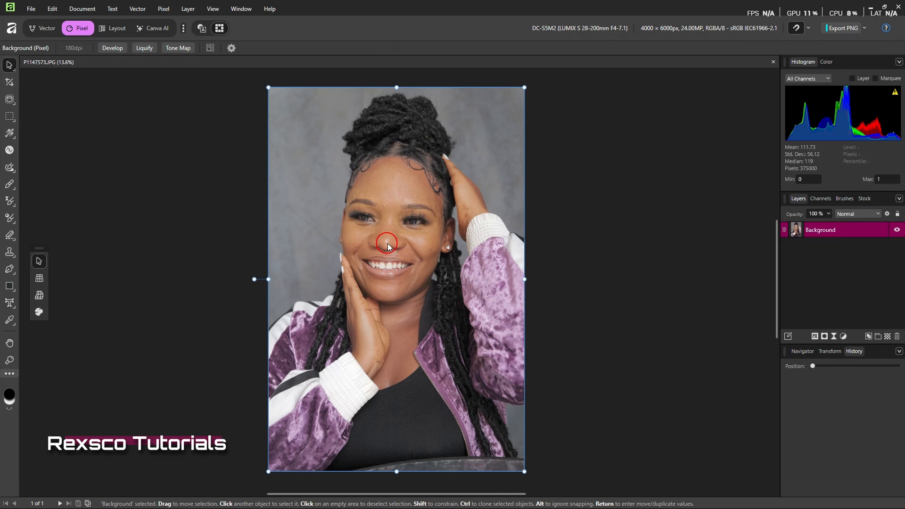
pyautogui.click(10, 150)
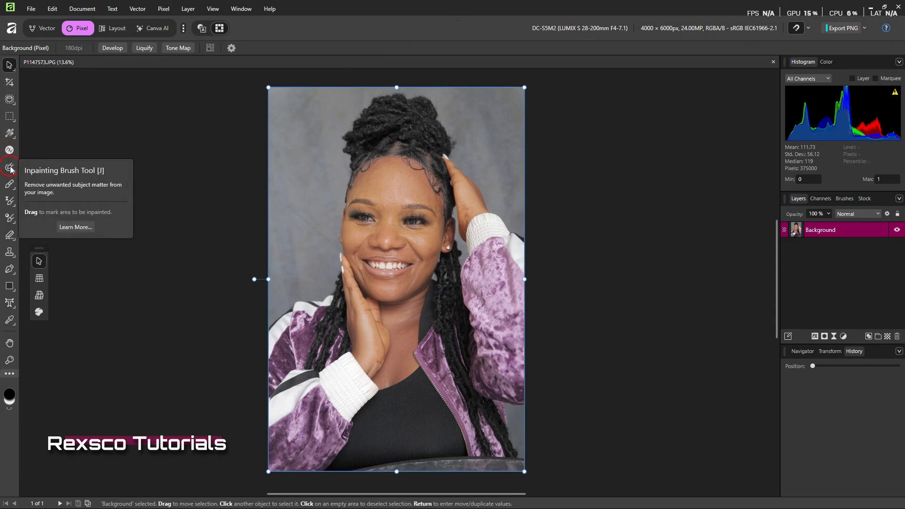
pyautogui.click(10, 168)
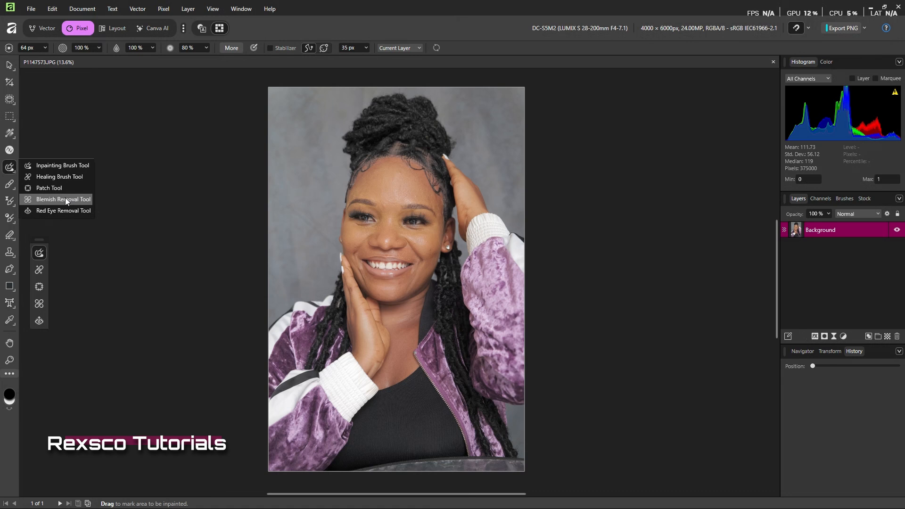
pyautogui.click(59, 167)
# Inpaint the small blemishes scattered across the woman's forehead with the 64 px brush
pyautogui.scroll(5, 407, 190)
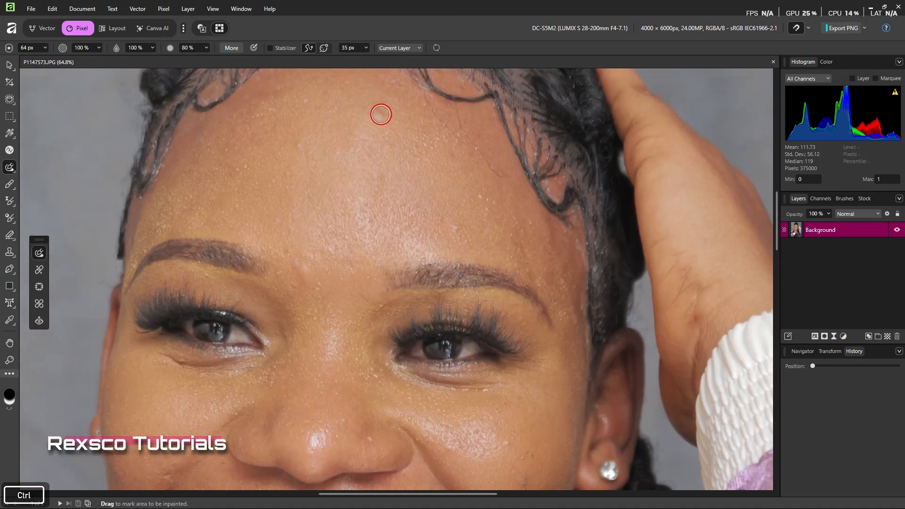
pyautogui.click(378, 112)
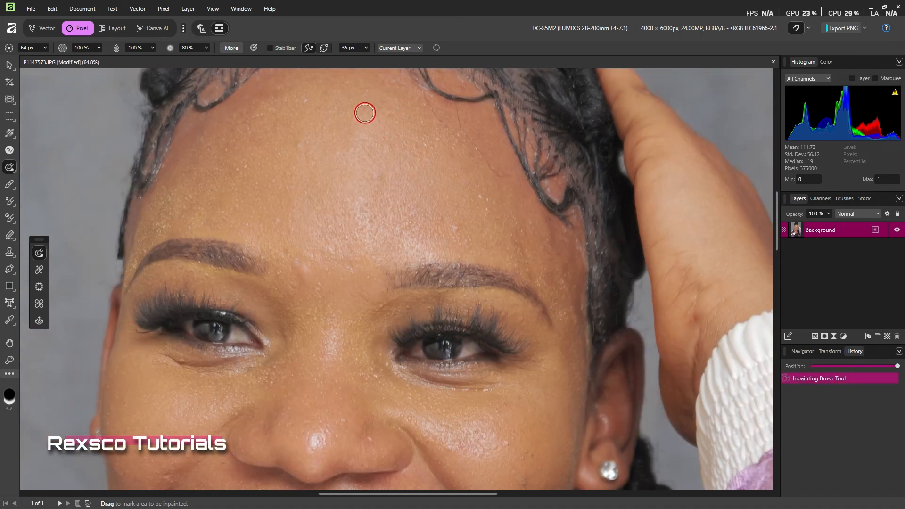
pyautogui.click(302, 144)
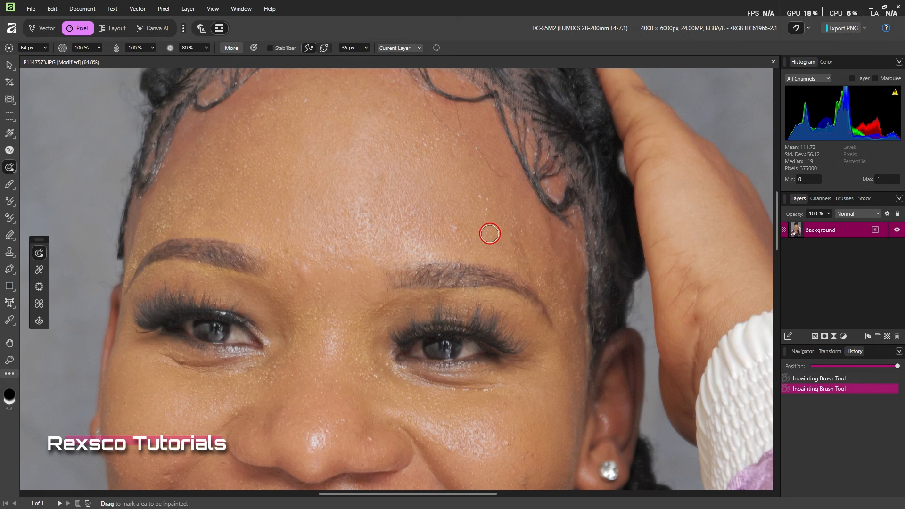
pyautogui.click(455, 229)
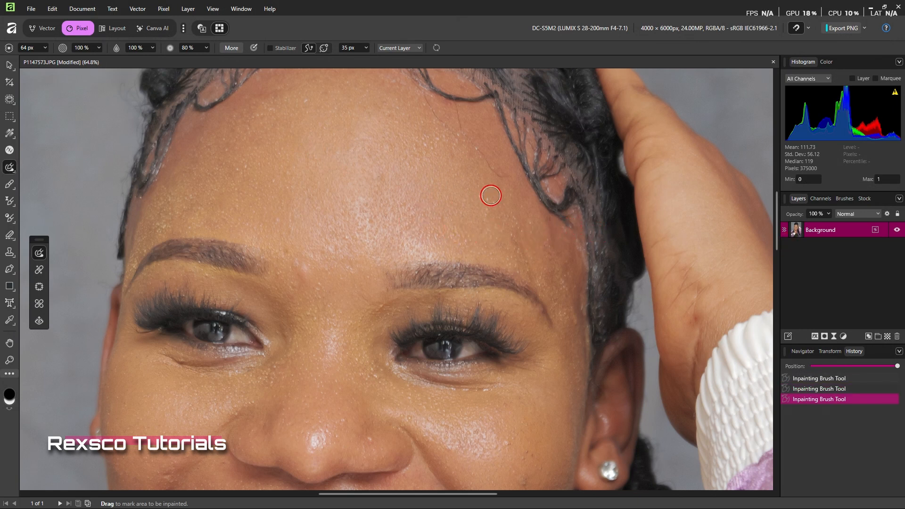
pyautogui.click(488, 195)
pyautogui.click(483, 194)
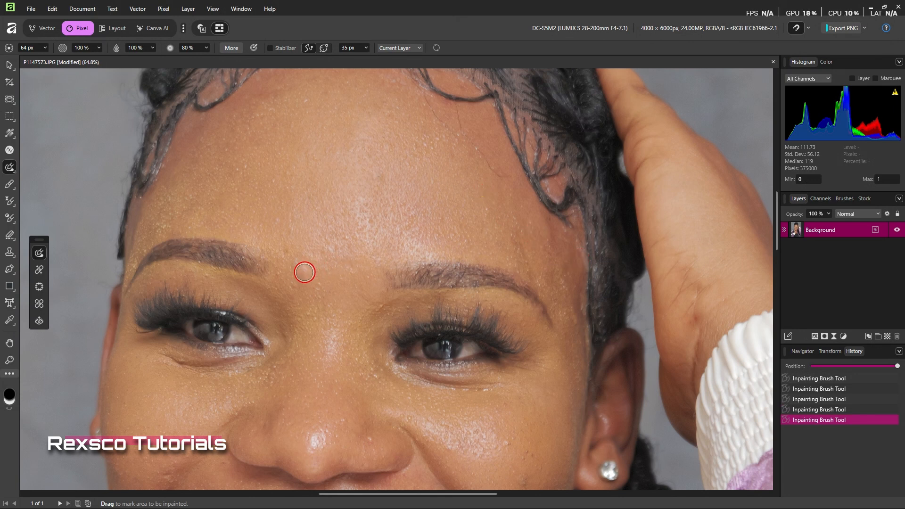
# Enlarge the inpainting brush to 129 px and remove the blemish between the eyebrows
pyautogui.press(']')
pyautogui.press(']')
pyautogui.press(']')
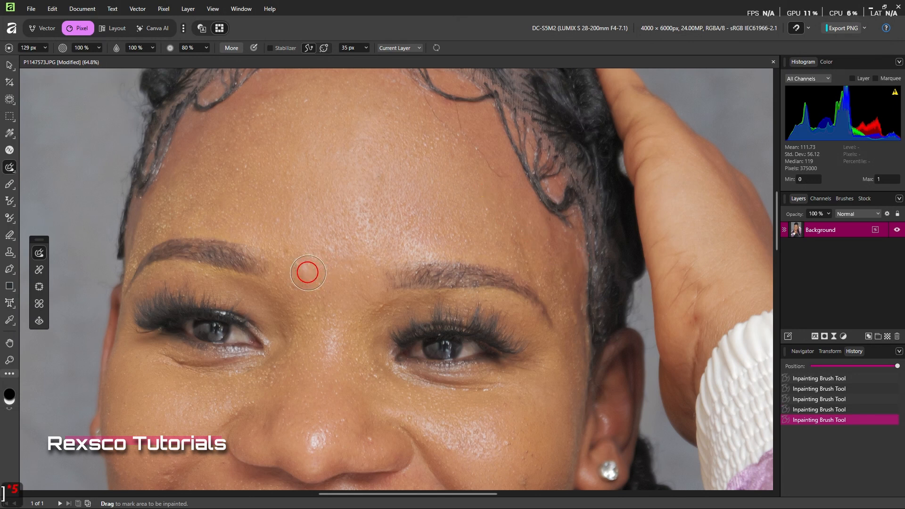
pyautogui.click(306, 274)
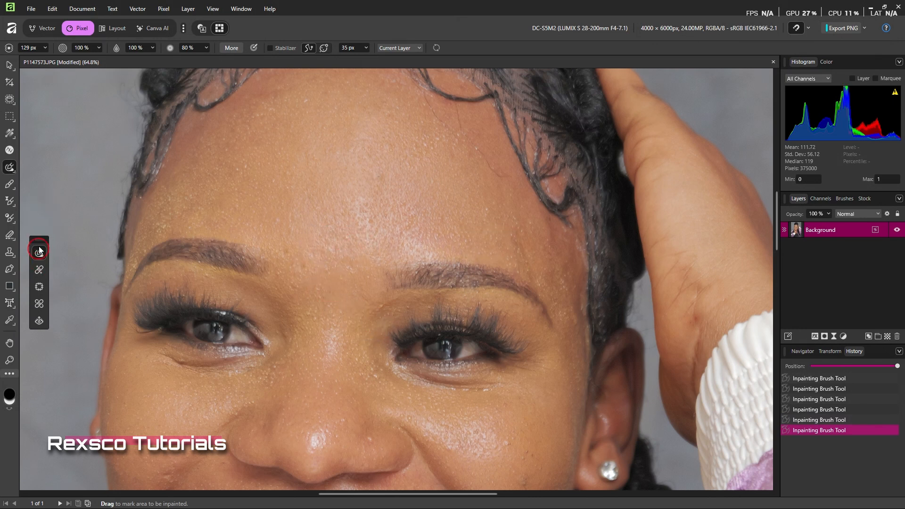
# Inpaint the dark spots on the cheek beside the large visible earring
pyautogui.scroll(-5, 356, 221)
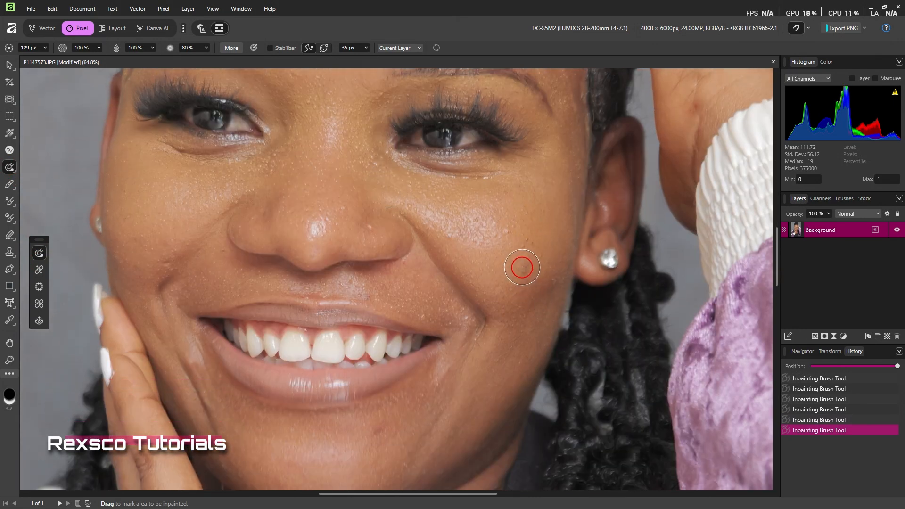
pyautogui.click(522, 267)
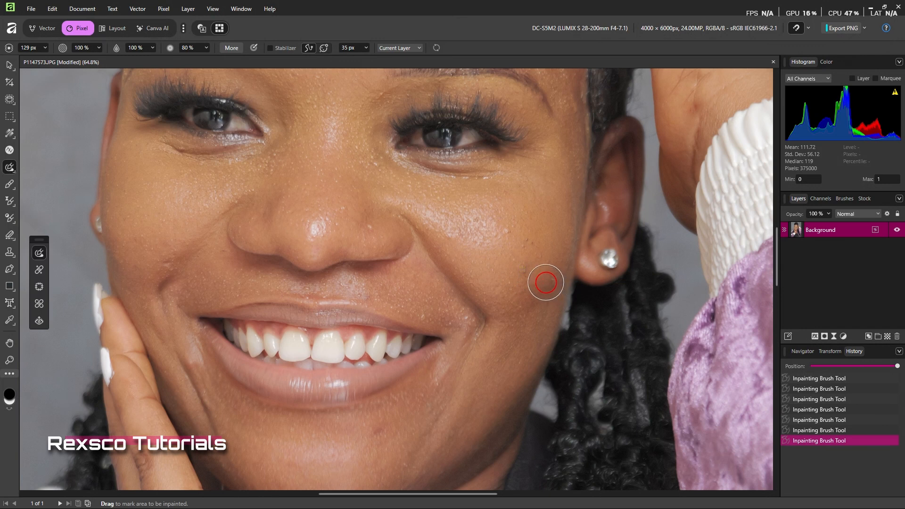
pyautogui.click(525, 244)
pyautogui.click(507, 226)
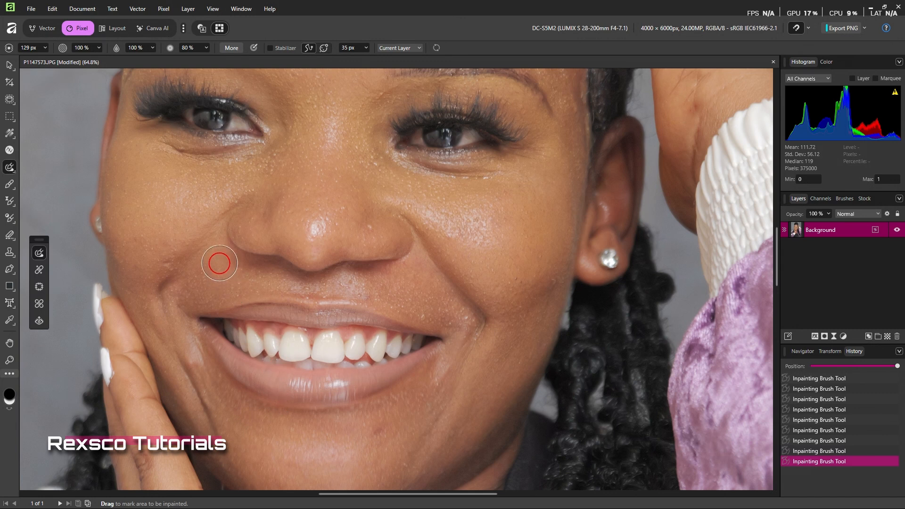
pyautogui.scroll(-1, 382, 432)
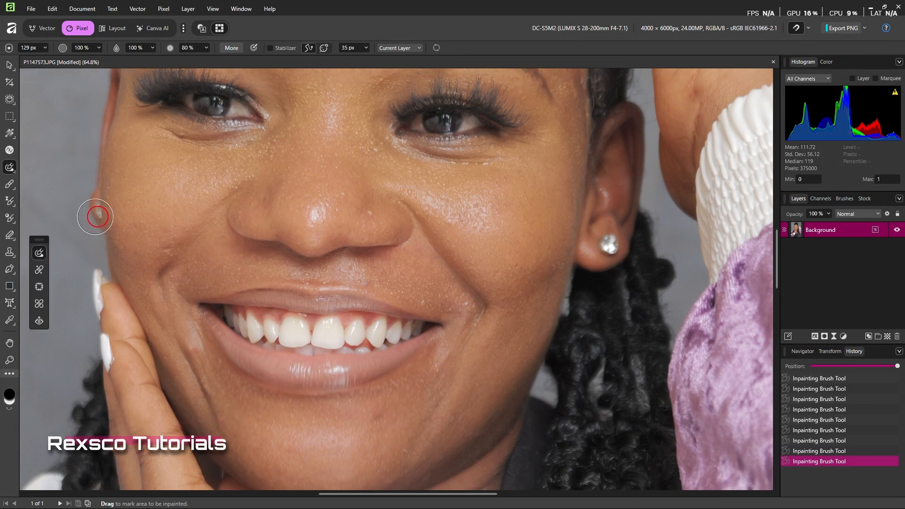
# Switch to the Healing Brush Tool, sample clean skin on the upper forehead and heal the spots beside it
pyautogui.click(13, 174)
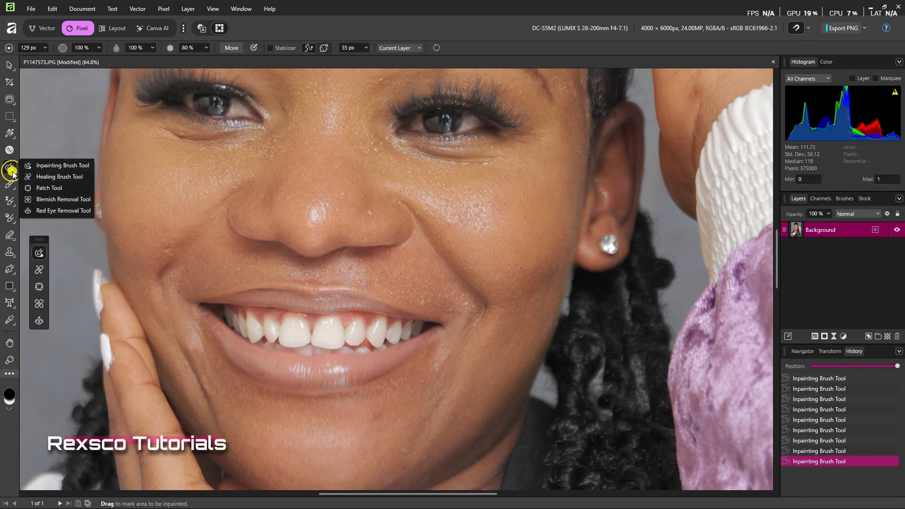
pyautogui.click(59, 176)
pyautogui.scroll(3, 334, 278)
pyautogui.scroll(5, 334, 278)
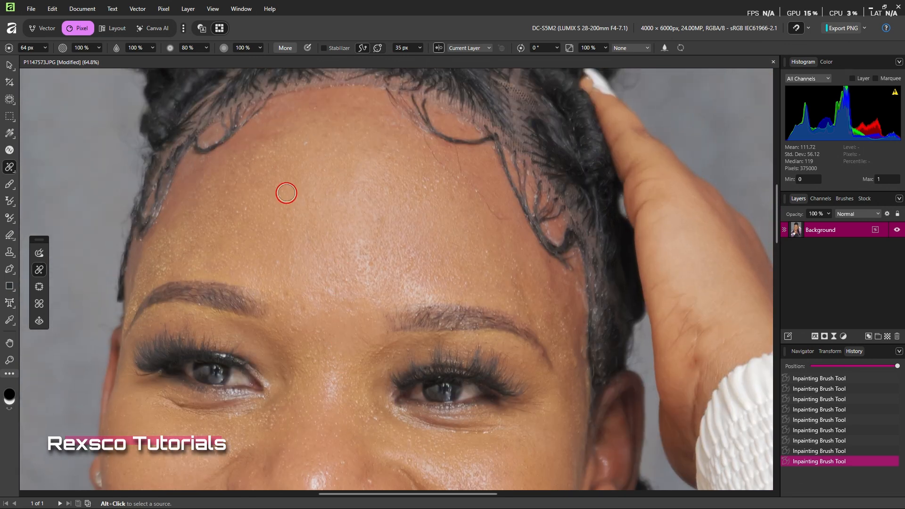
pyautogui.keyDown('alt'); pyautogui.click(330, 160); pyautogui.keyUp('alt')
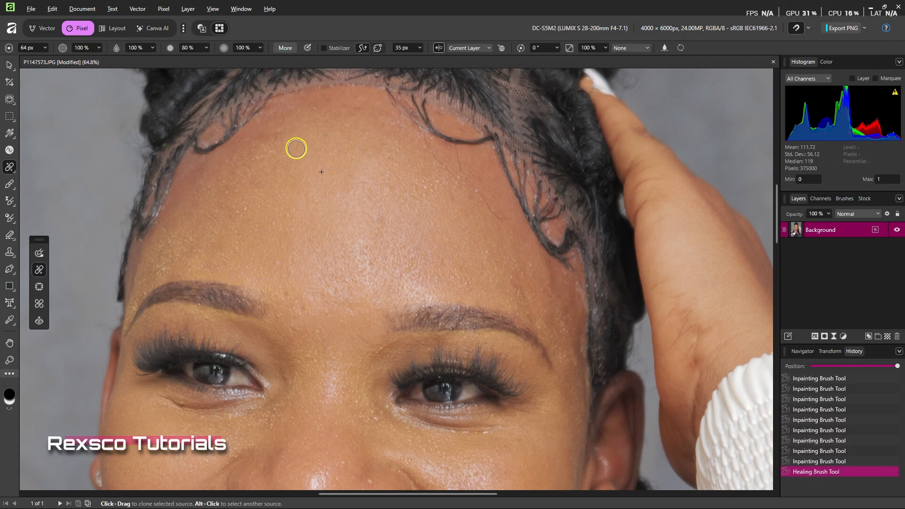
pyautogui.moveTo(320, 157); pyautogui.dragTo(317, 165)
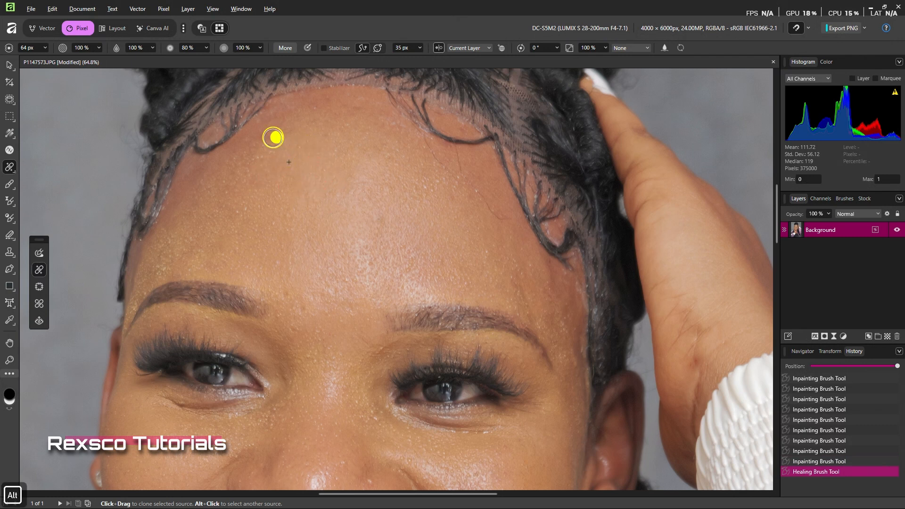
# Resample skin near the hairline and heal spots down the forehead's edge to the temple, on the side away from the raised hand
pyautogui.keyDown('alt'); pyautogui.click(275, 138); pyautogui.keyUp('alt')
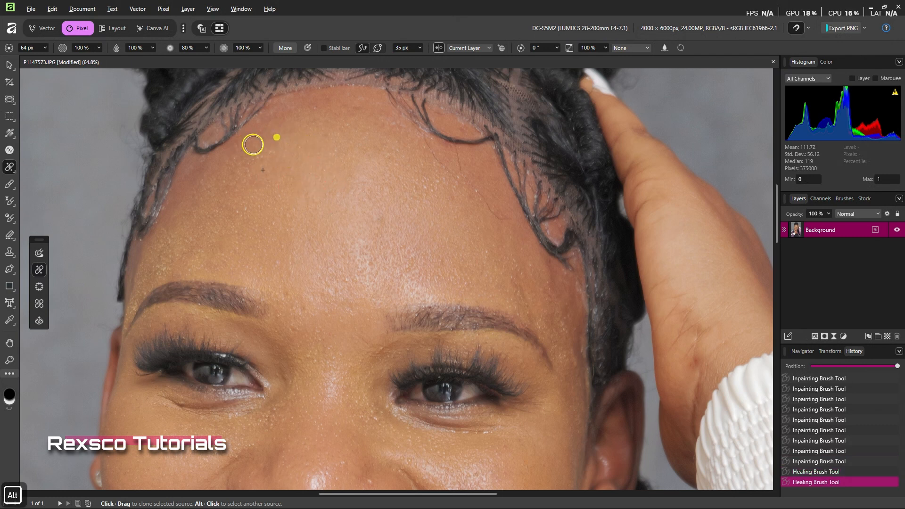
pyautogui.click(285, 176)
pyautogui.click(248, 140)
pyautogui.click(219, 172)
pyautogui.click(161, 243)
# Heal the bright specks on the raised-hand side of the forehead with the Healing Brush, using skin sampled from nearby areas
pyautogui.keyDown('alt'); pyautogui.click(459, 221); pyautogui.keyUp('alt')
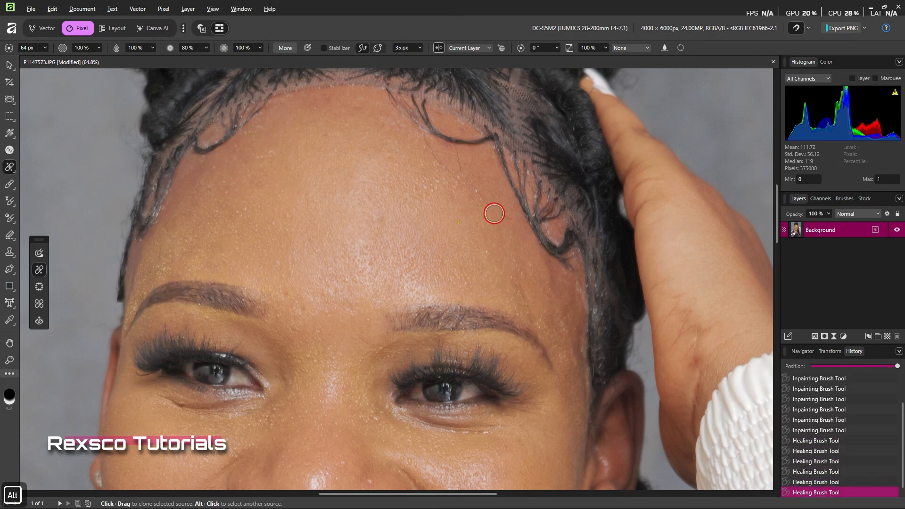
pyautogui.moveTo(495, 213); pyautogui.dragTo(482, 195)
pyautogui.click(10, 166)
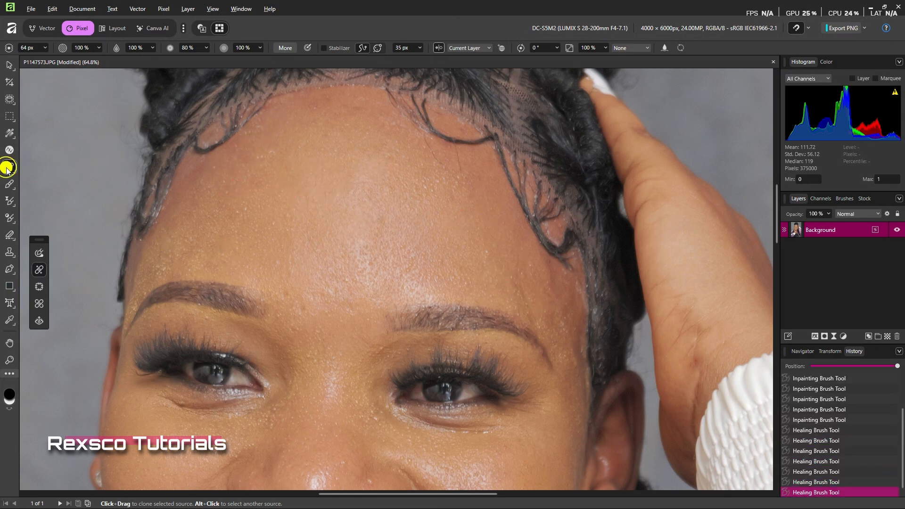
pyautogui.click(62, 175)
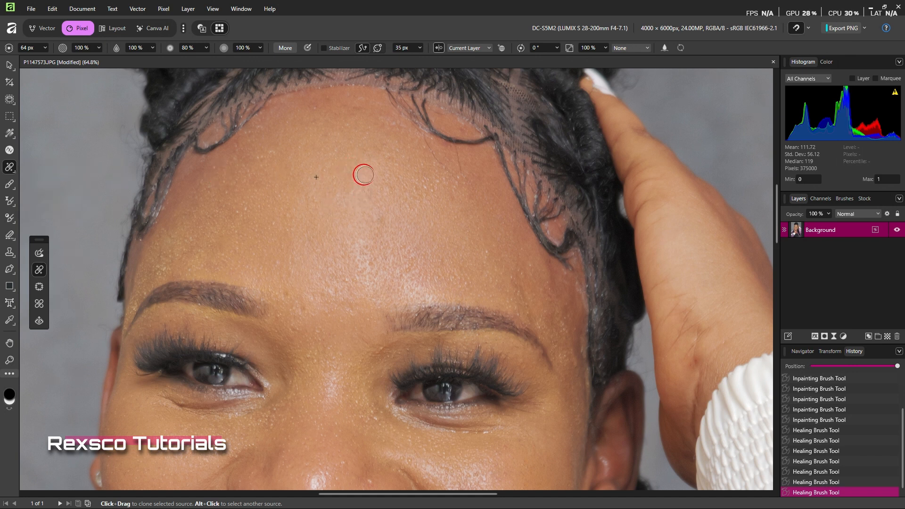
pyautogui.keyDown('alt'); pyautogui.click(394, 178); pyautogui.keyUp('alt')
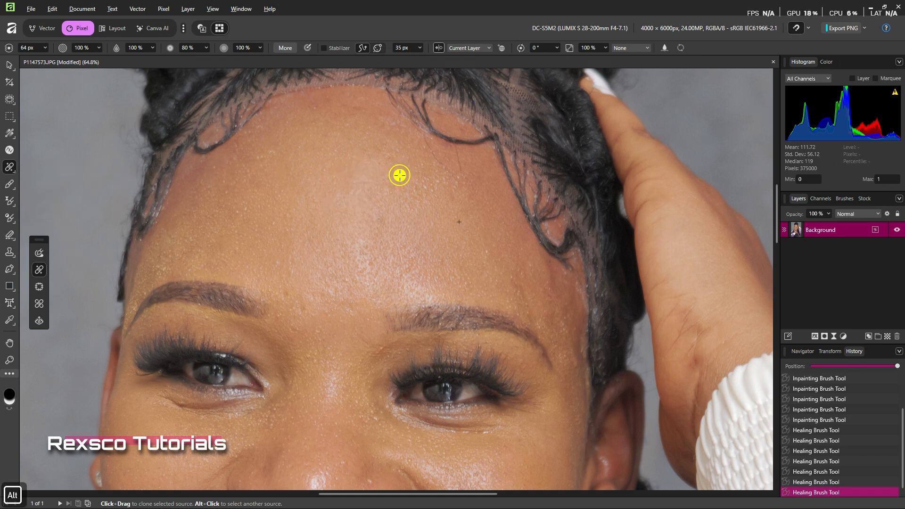
pyautogui.moveTo(445, 170); pyautogui.dragTo(424, 146)
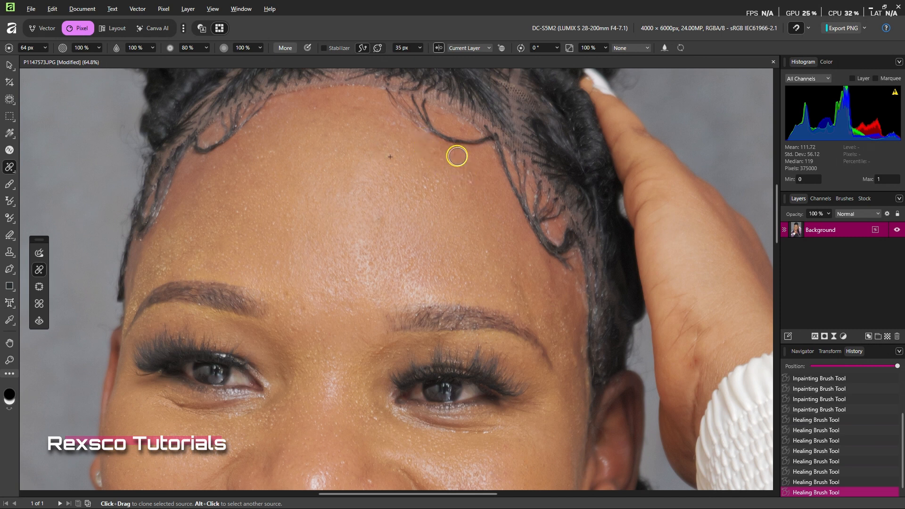
pyautogui.click(446, 176)
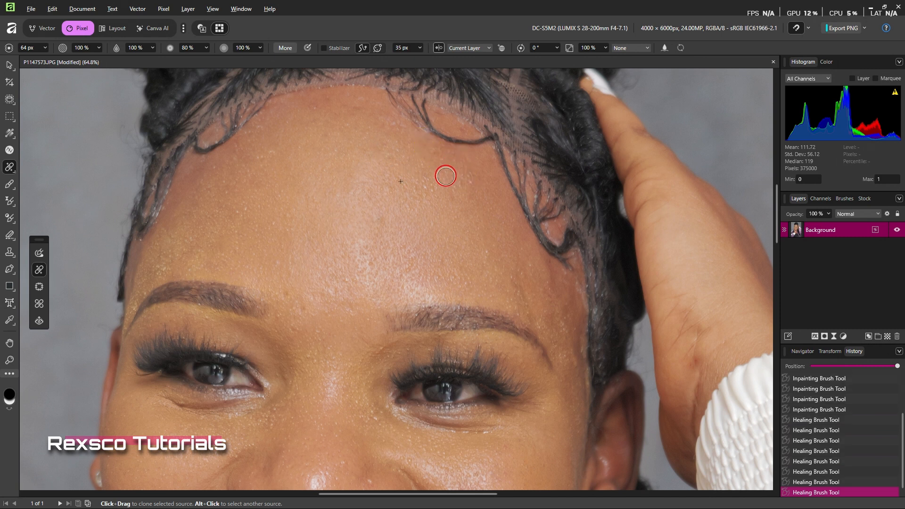
# Sample skin from the centre of the forehead and heal the marks just below the hairline
pyautogui.keyDown('alt'); pyautogui.click(352, 143); pyautogui.keyUp('alt')
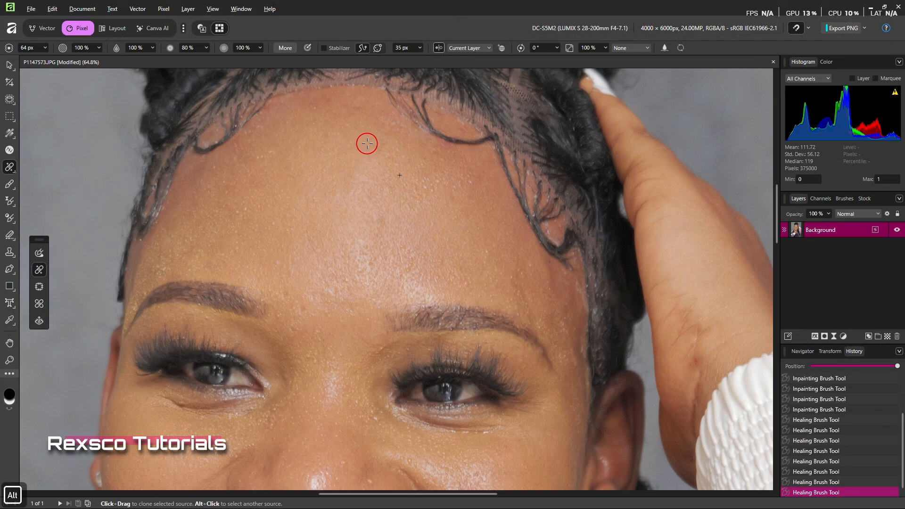
pyautogui.click(359, 107)
pyautogui.moveTo(360, 108)
pyautogui.mouseDown()
pyautogui.moveTo(366, 127)
pyautogui.moveTo(340, 111)
pyautogui.moveTo(309, 108)
pyautogui.mouseUp()
pyautogui.keyDown('alt'); pyautogui.click(363, 169); pyautogui.keyUp('alt')
pyautogui.click(383, 130)
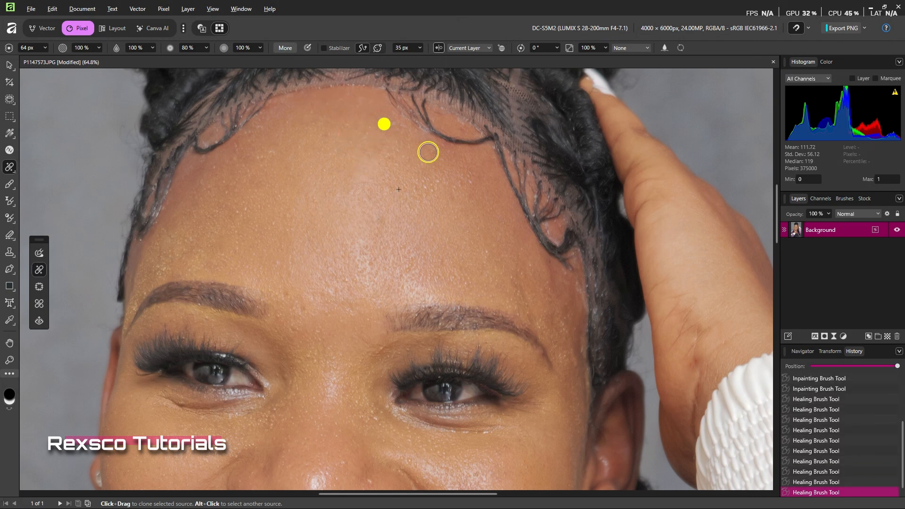
# Heal the remaining specks below the curled hair strands on the raised-hand side, resampling nearby skin
pyautogui.moveTo(429, 152)
pyautogui.mouseDown()
pyautogui.moveTo(463, 237)
pyautogui.moveTo(455, 220)
pyautogui.mouseUp()
pyautogui.keyDown('alt'); pyautogui.click(457, 212); pyautogui.keyUp('alt')
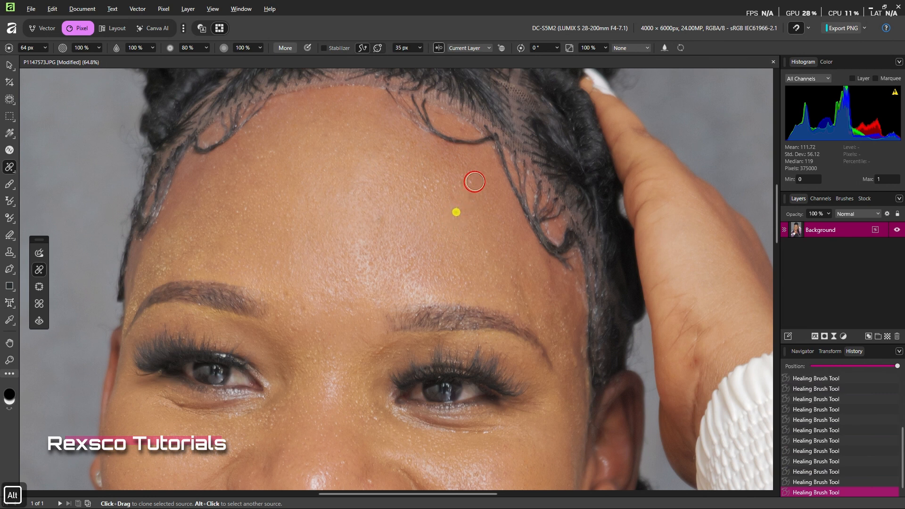
pyautogui.moveTo(469, 167); pyautogui.dragTo(477, 188)
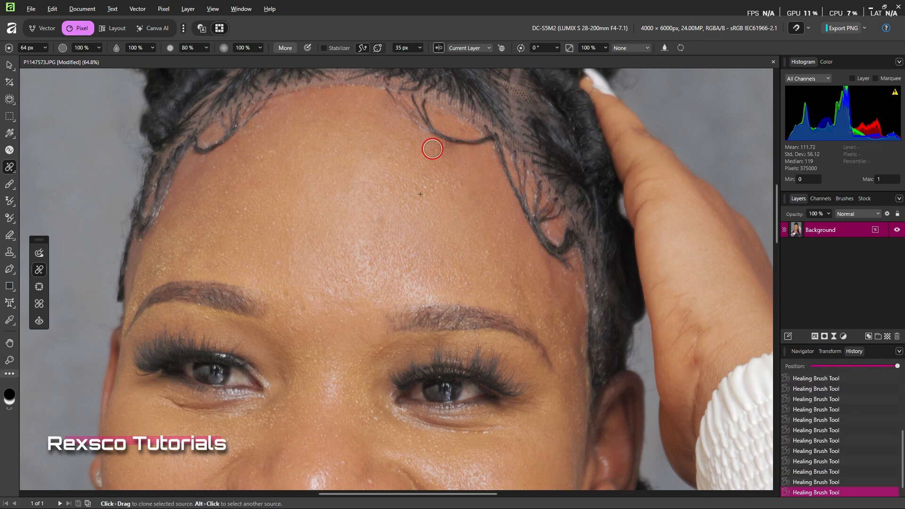
# Sample clean skin on the side of the forehead away from the raised hand and heal the spot near the hairline
pyautogui.keyDown('alt'); pyautogui.click(242, 180); pyautogui.keyUp('alt')
pyautogui.keyDown('alt'); pyautogui.click(244, 178); pyautogui.keyUp('alt')
pyautogui.moveTo(208, 171)
pyautogui.mouseDown()
pyautogui.moveTo(208, 179)
pyautogui.moveTo(207, 171)
pyautogui.mouseUp()
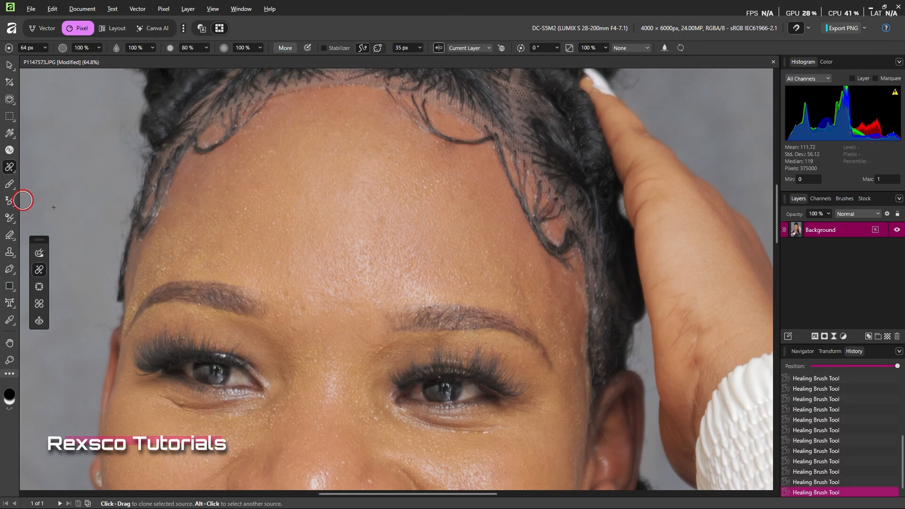
# With the Patch Tool, outline the textured skin at the lower centre of the forehead and patch it from nearby smoother skin
pyautogui.click(8, 167)
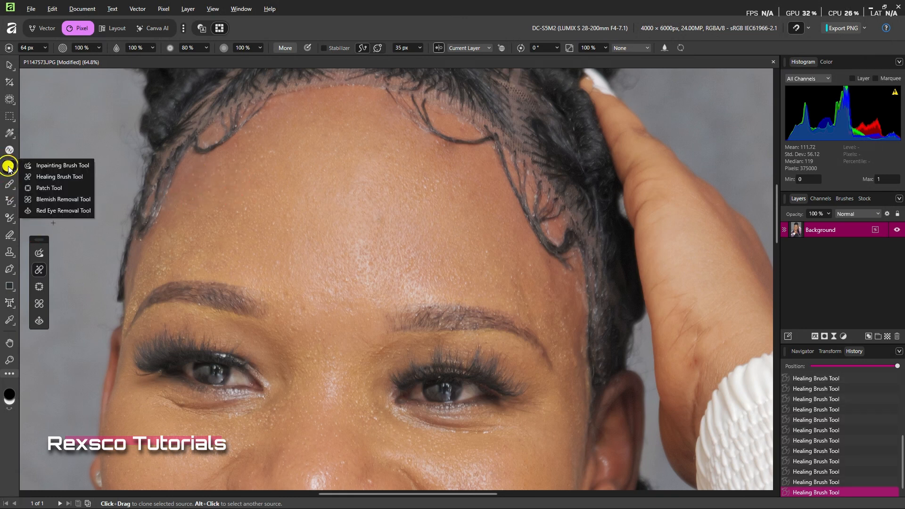
pyautogui.click(48, 186)
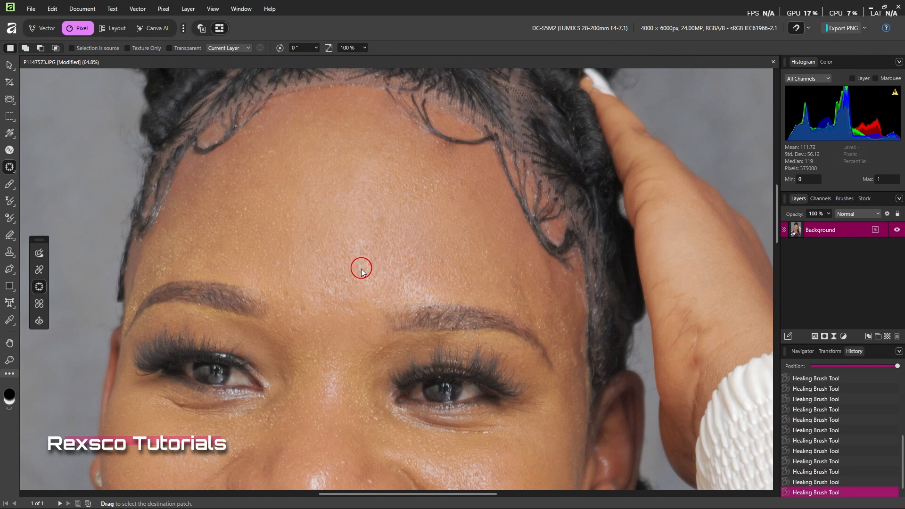
pyautogui.moveTo(357, 283)
pyautogui.mouseDown()
pyautogui.moveTo(382, 241)
pyautogui.moveTo(341, 227)
pyautogui.moveTo(330, 262)
pyautogui.moveTo(376, 246)
pyautogui.mouseUp()
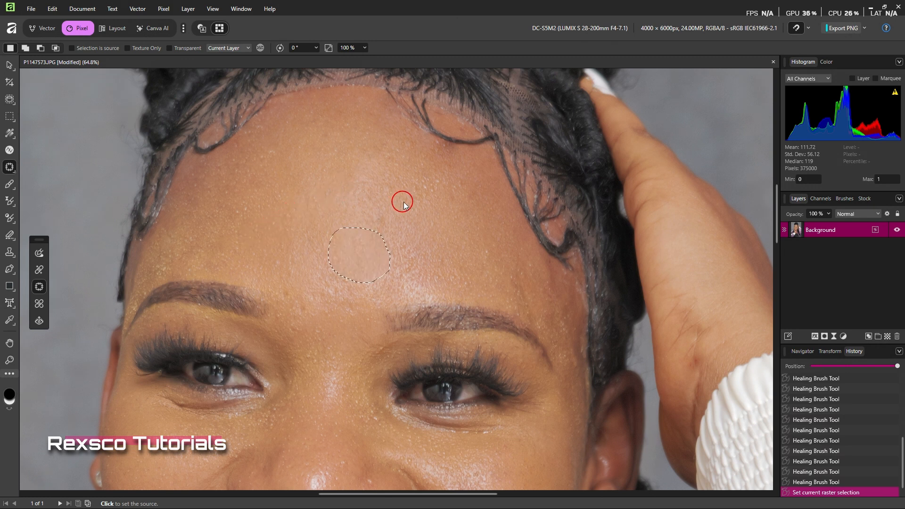
pyautogui.click(441, 238)
pyautogui.click(415, 205)
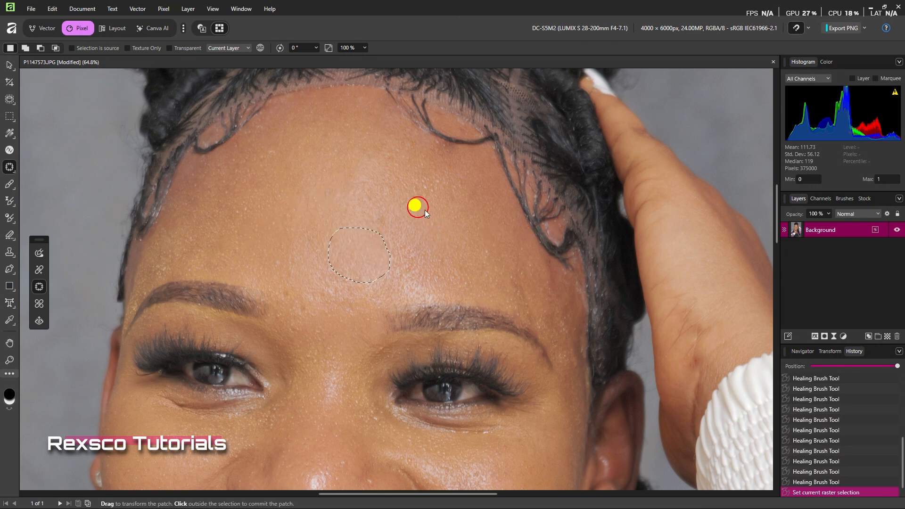
# Outline the textured skin on the raised-hand side of the lower central forehead and patch it from adjacent smoother skin
pyautogui.moveTo(411, 278)
pyautogui.mouseDown()
pyautogui.moveTo(415, 223)
pyautogui.moveTo(393, 275)
pyautogui.moveTo(404, 276)
pyautogui.mouseUp()
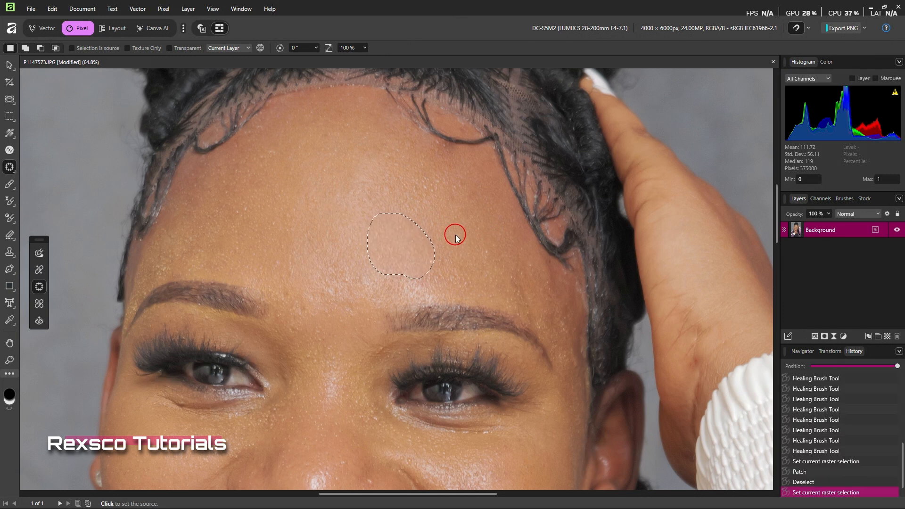
pyautogui.click(455, 238)
pyautogui.click(424, 194)
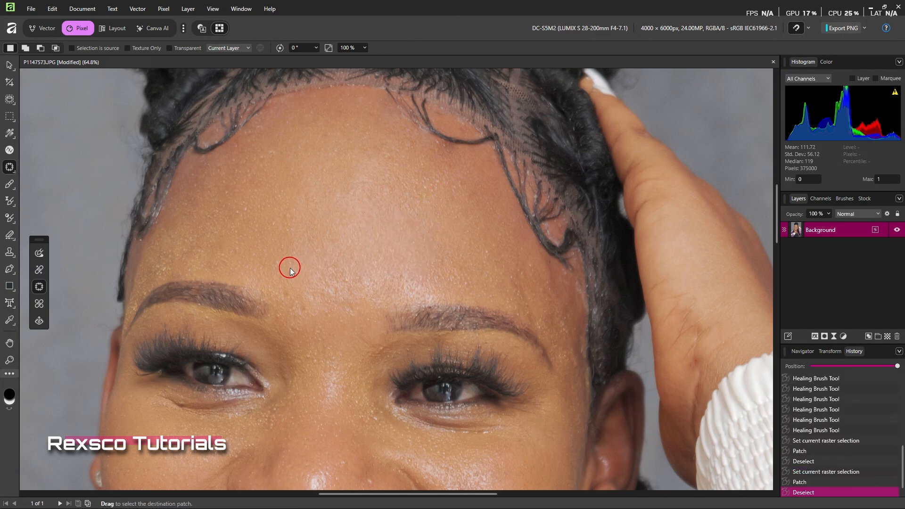
# Patch the skin above the eyebrow away from the raised hand and the marks between the eyebrows, sourcing smoother forehead skin
pyautogui.moveTo(215, 271)
pyautogui.mouseDown()
pyautogui.moveTo(160, 272)
pyautogui.moveTo(153, 245)
pyautogui.moveTo(183, 221)
pyautogui.moveTo(243, 225)
pyautogui.mouseUp()
pyautogui.click(270, 205)
pyautogui.click(309, 170)
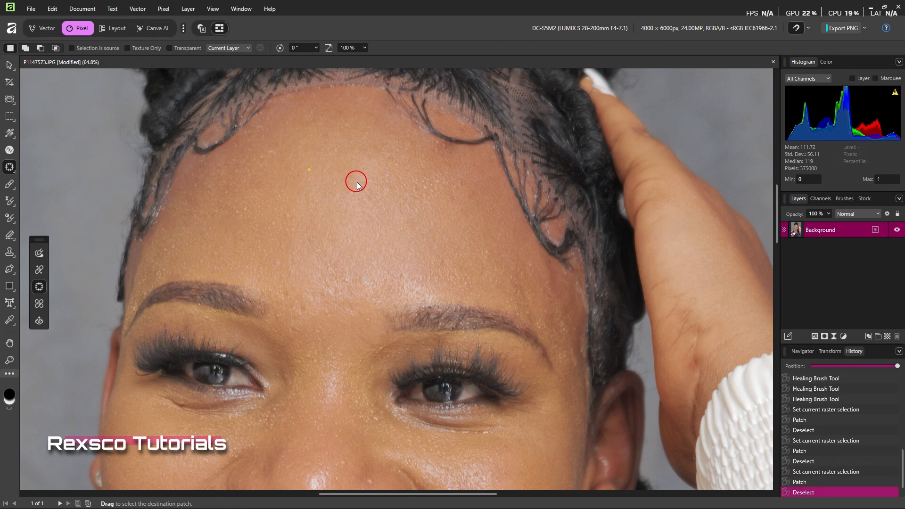
pyautogui.moveTo(314, 327)
pyautogui.mouseDown()
pyautogui.moveTo(317, 318)
pyautogui.moveTo(273, 273)
pyautogui.moveTo(286, 319)
pyautogui.moveTo(306, 325)
pyautogui.mouseUp()
pyautogui.click(320, 257)
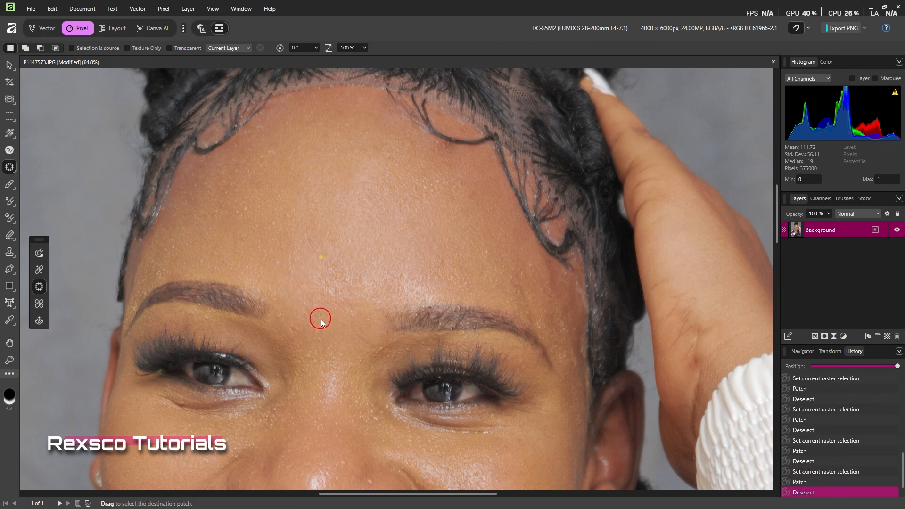
# Outline the uneven skin on the raised-hand side of the nose and patch it from skin close by
pyautogui.scroll(-3, 373, 255)
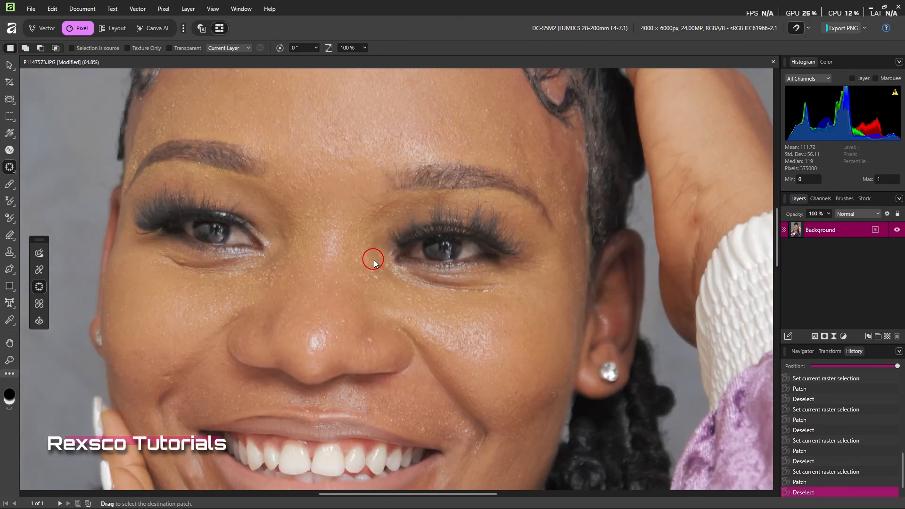
pyautogui.scroll(-3, 374, 262)
pyautogui.moveTo(367, 233)
pyautogui.mouseDown()
pyautogui.moveTo(380, 229)
pyautogui.moveTo(363, 226)
pyautogui.mouseUp()
pyautogui.click(390, 229)
pyautogui.click(397, 226)
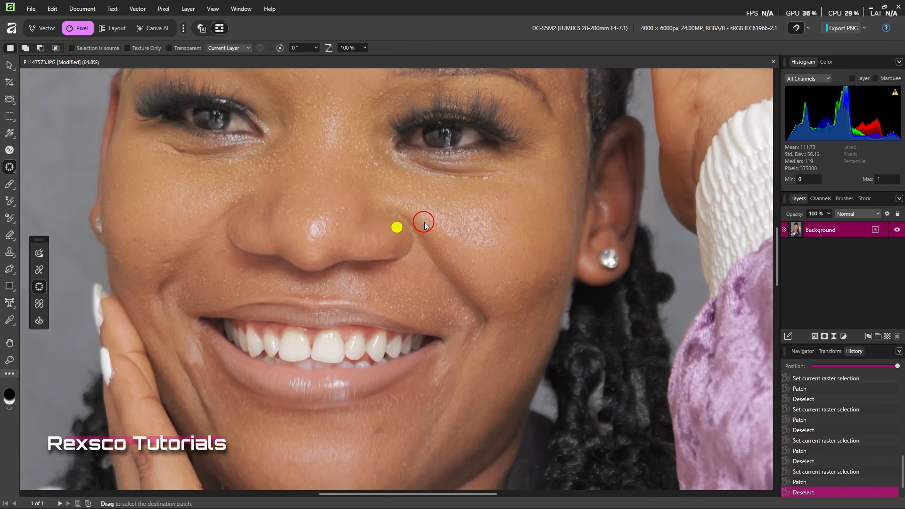
# Remove the blemish between the eyebrows with the Blemish Removal Tool at a 66 px brush size
pyautogui.scroll(2, 347, 238)
pyautogui.scroll(-4, 370, 226)
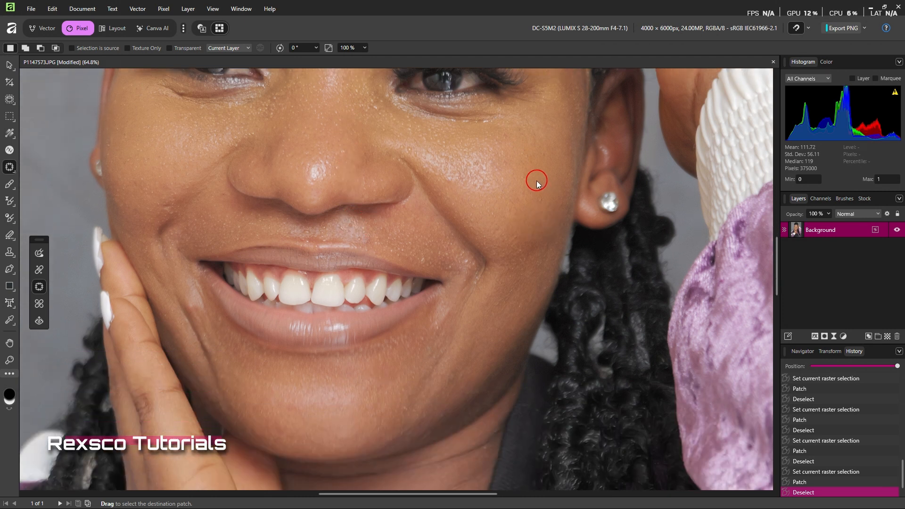
pyautogui.scroll(5, 530, 182)
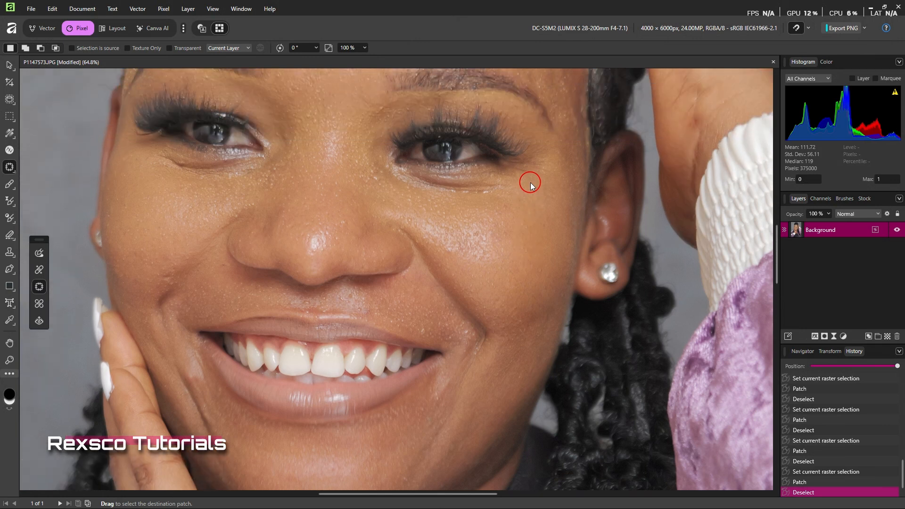
pyautogui.scroll(2, 531, 184)
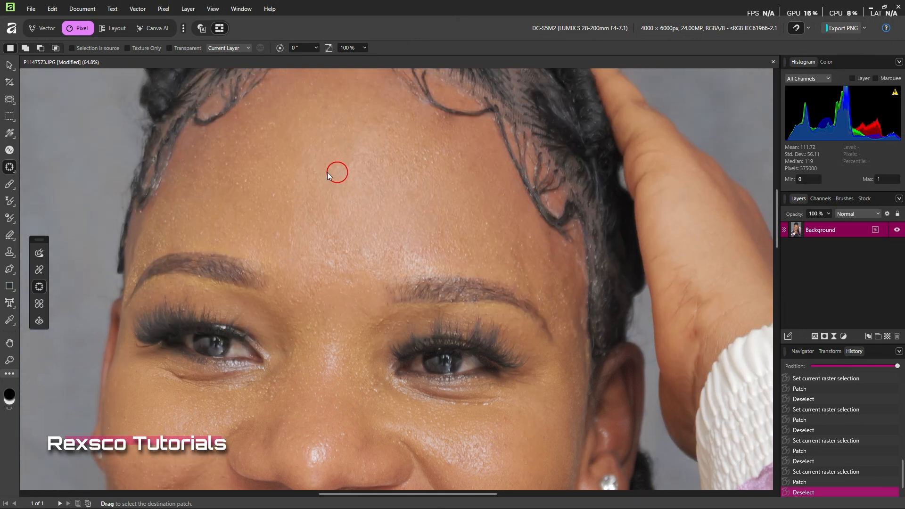
pyautogui.click(8, 168)
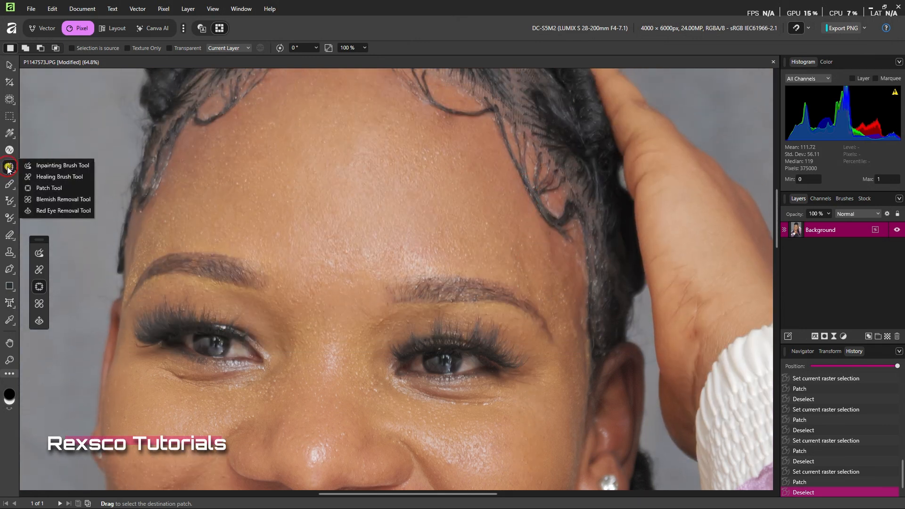
pyautogui.click(51, 205)
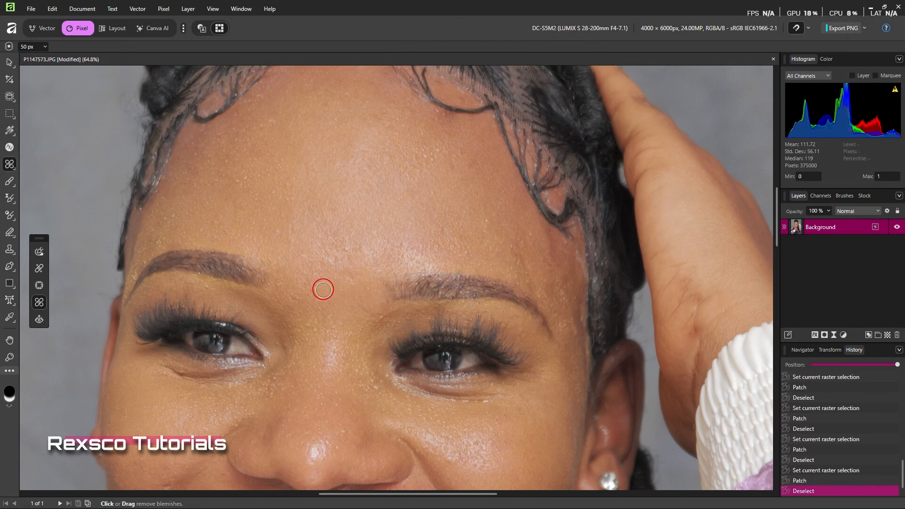
pyautogui.click(315, 330)
pyautogui.scroll(-3, 340, 363)
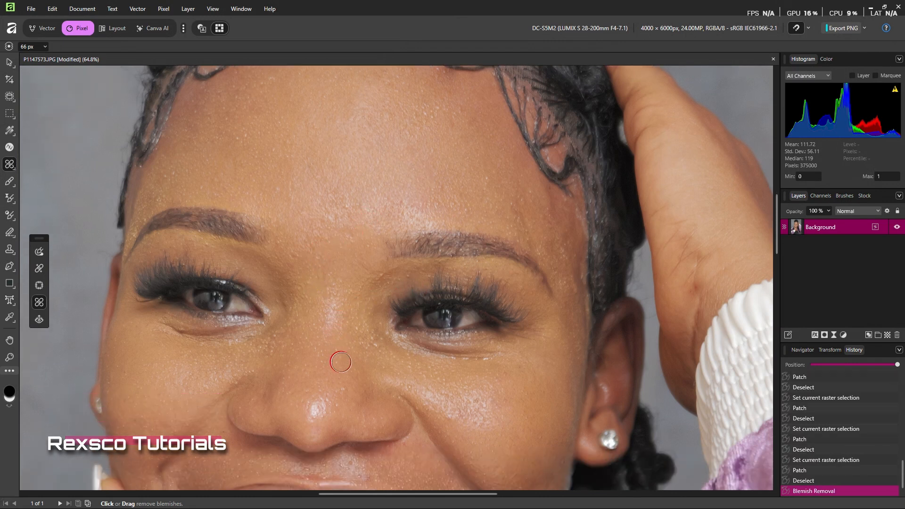
pyautogui.scroll(5, 376, 171)
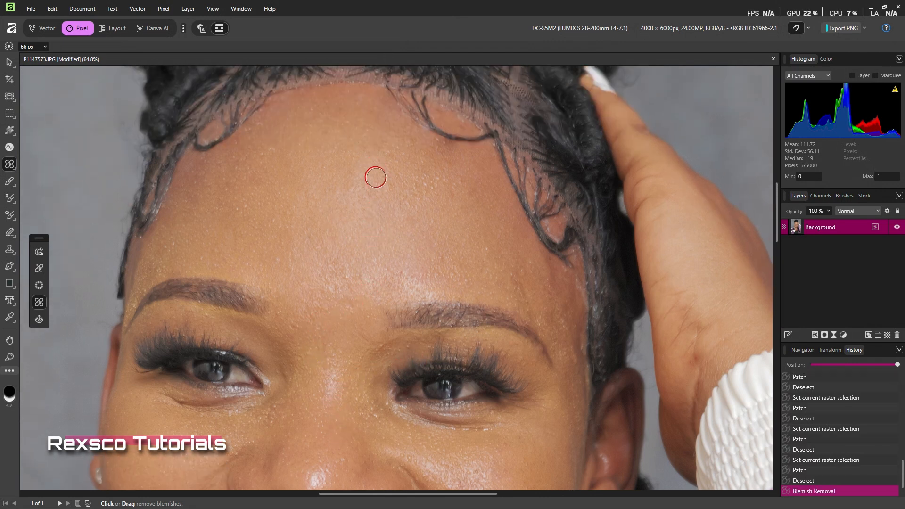
# Paint over the specks on the upper central forehead with the Inpainting Brush Tool at 129 px
pyautogui.click(8, 164)
pyautogui.click(39, 163)
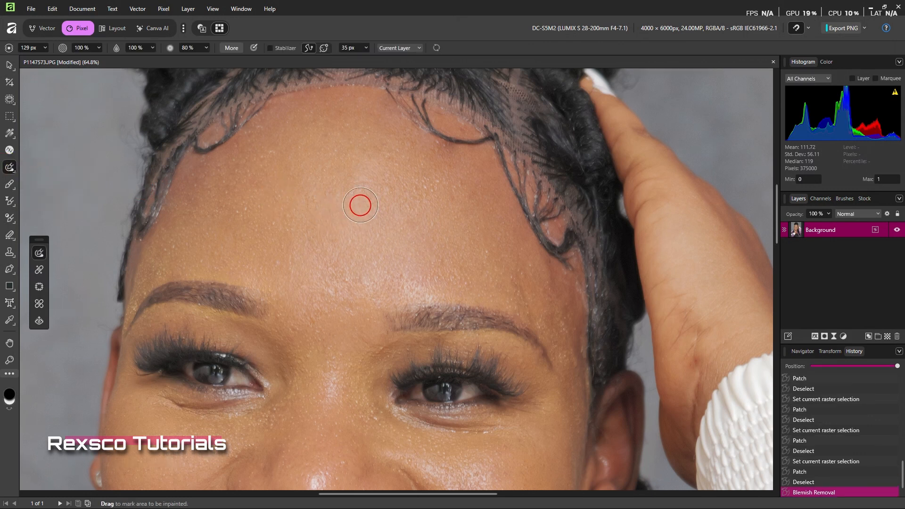
pyautogui.moveTo(360, 206)
pyautogui.mouseDown()
pyautogui.moveTo(362, 192)
pyautogui.moveTo(430, 183)
pyautogui.mouseUp()
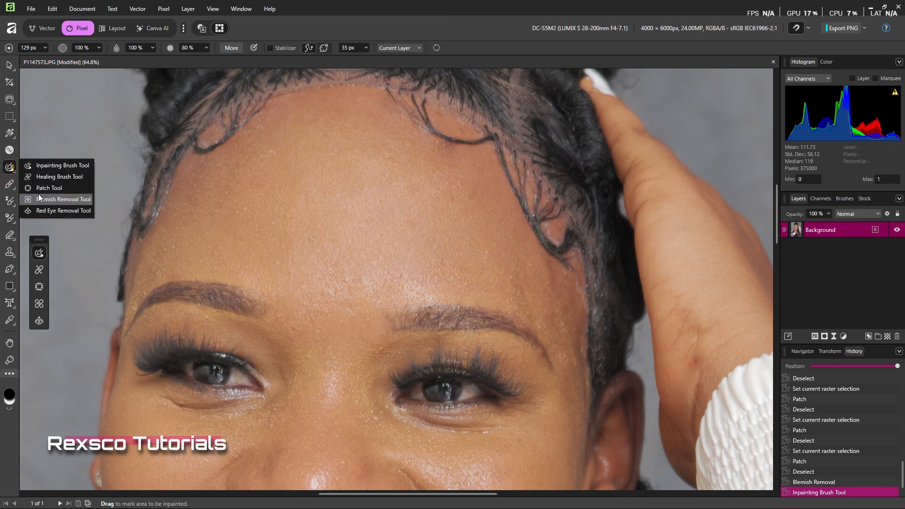
# Remove the small spots across the lower forehead and between the eyebrows with the Blemish Removal Tool
pyautogui.click(63, 199)
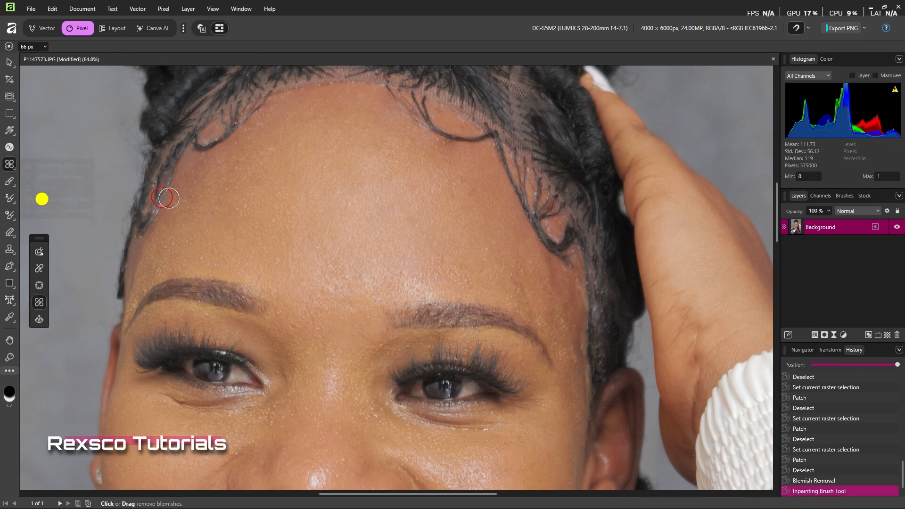
pyautogui.click(303, 264)
pyautogui.click(270, 259)
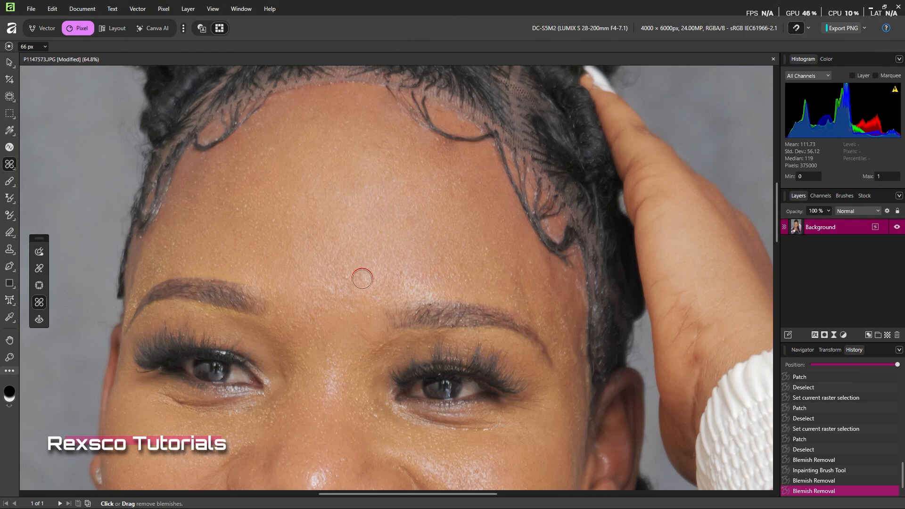
pyautogui.click(348, 275)
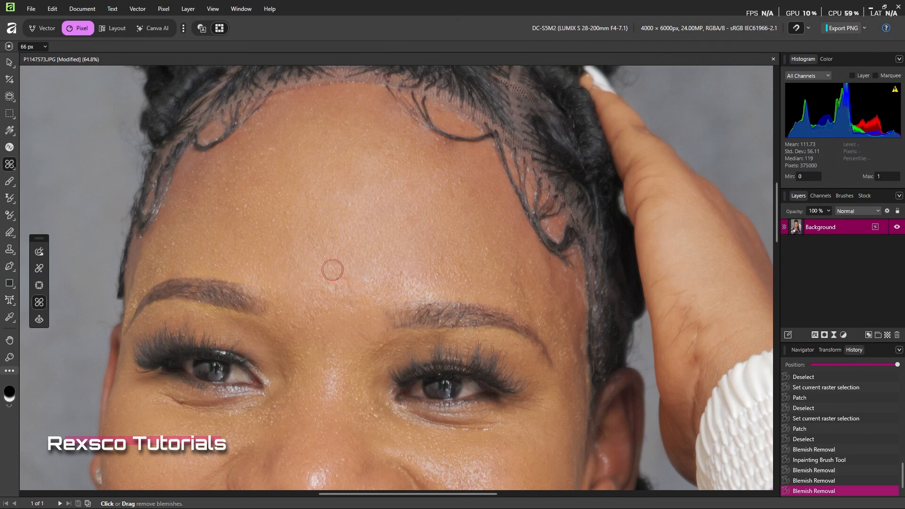
pyautogui.click(329, 265)
pyautogui.click(320, 338)
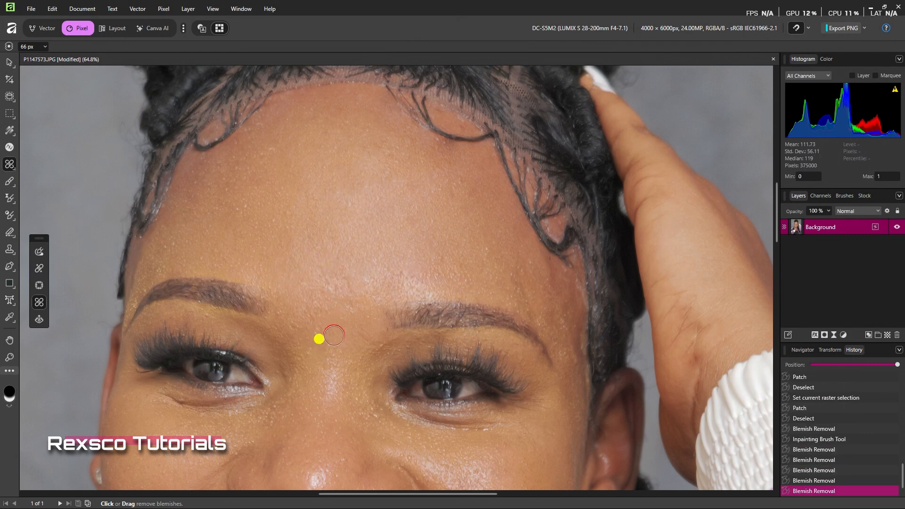
pyautogui.click(325, 326)
pyautogui.click(308, 331)
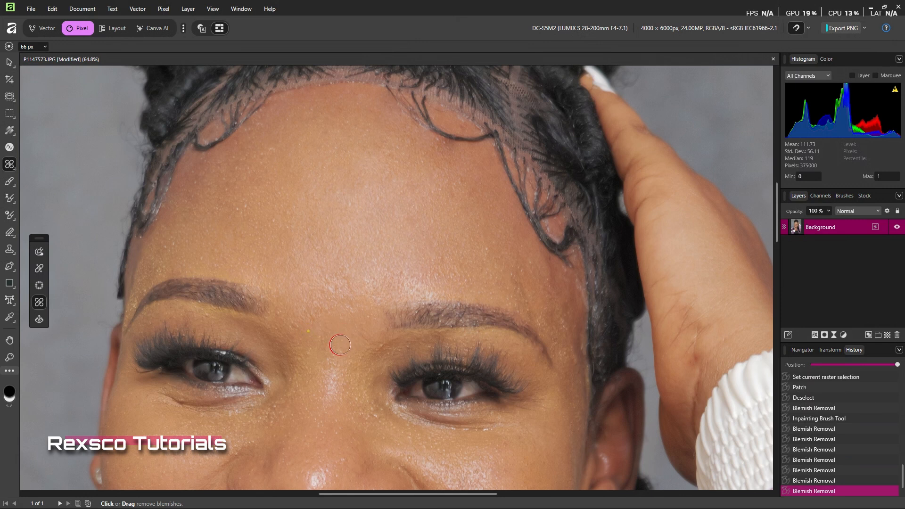
# Remove the blemishes on the nose and on the cheek away from the raised hand
pyautogui.scroll(-5, 340, 344)
pyautogui.click(318, 310)
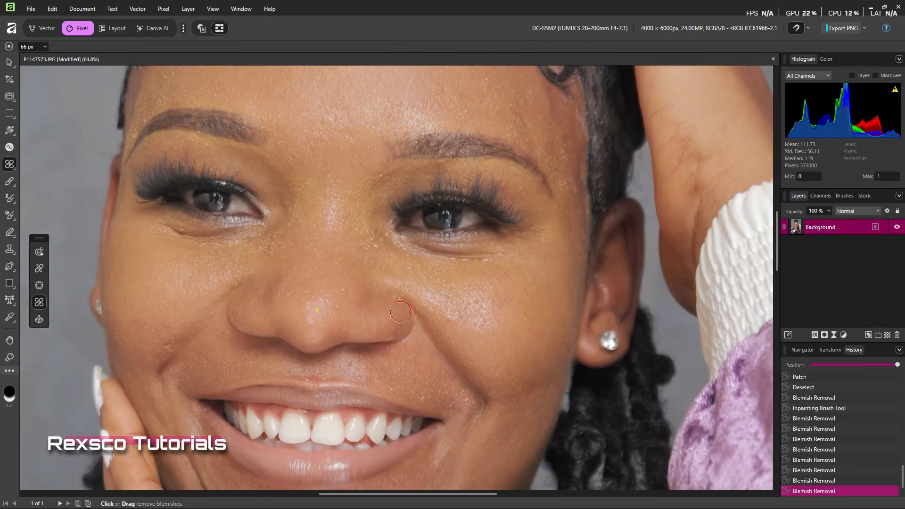
pyautogui.click(306, 279)
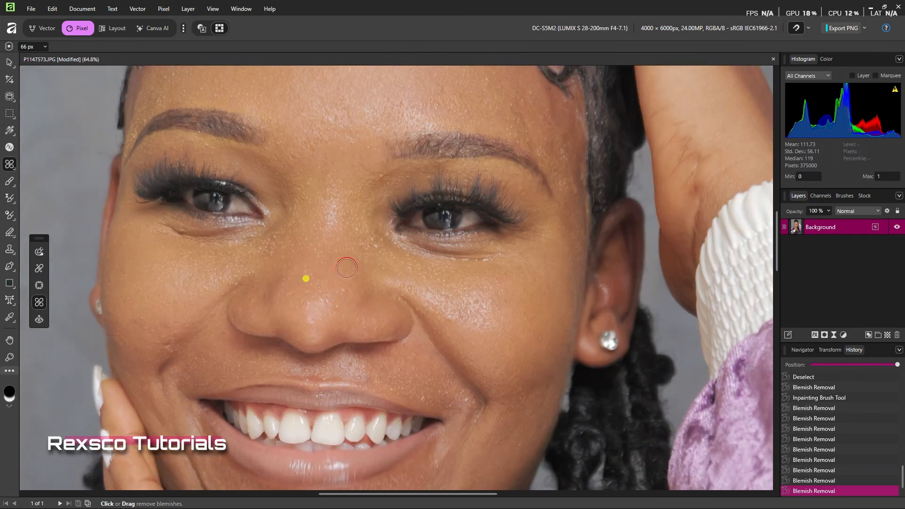
pyautogui.click(166, 308)
# Try to inpaint the shiny area of the raised-hand side cheek with the 129 px Inpainting Brush, and undo the stroke
pyautogui.rightClick(9, 164)
pyautogui.click(41, 160)
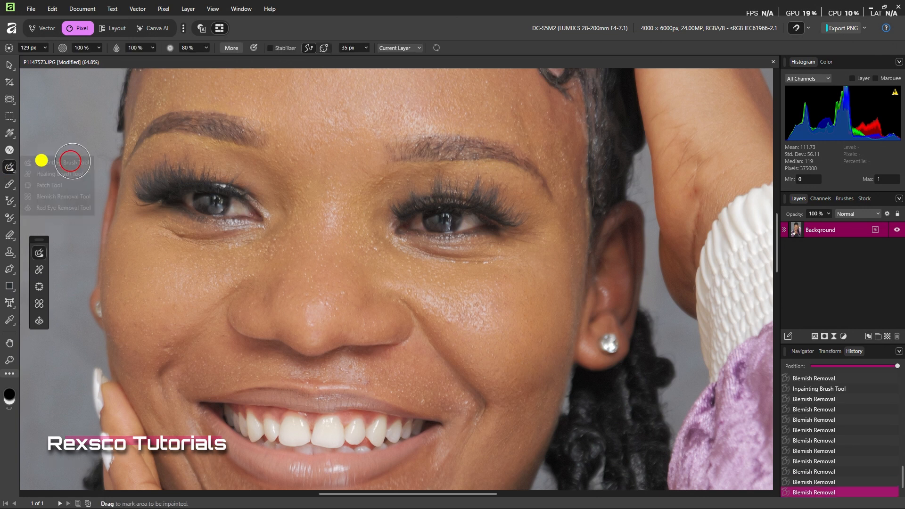
pyautogui.moveTo(421, 286)
pyautogui.mouseDown()
pyautogui.moveTo(471, 324)
pyautogui.moveTo(445, 290)
pyautogui.moveTo(428, 284)
pyautogui.moveTo(484, 330)
pyautogui.mouseUp()
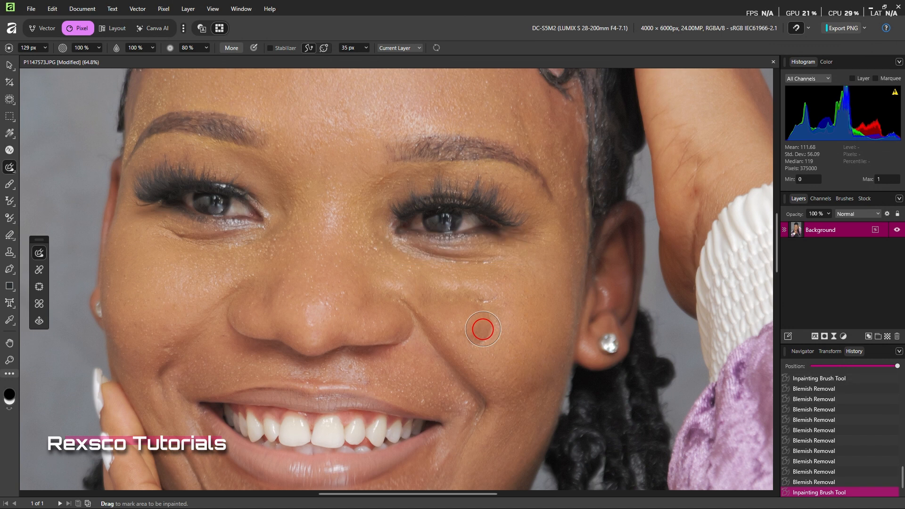
pyautogui.hotkey('ctrl', 'z')
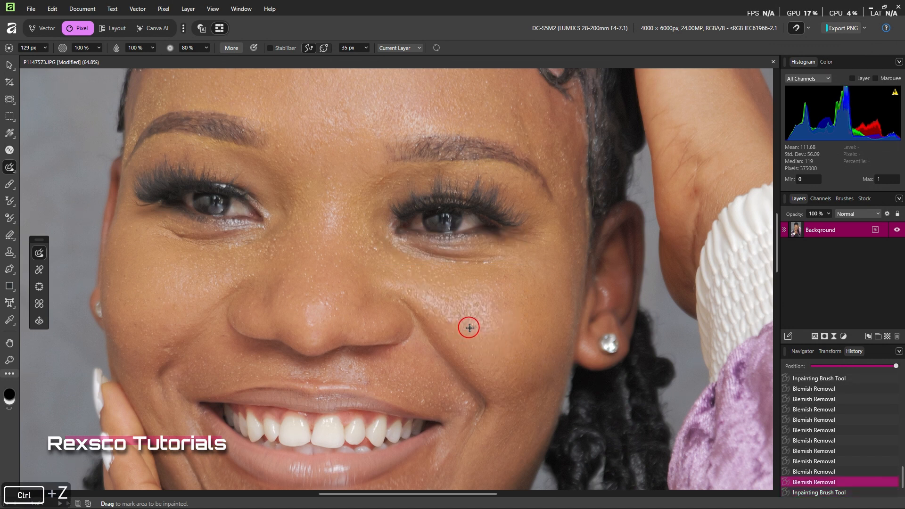
# Try the Red Eye Removal Tool on the inner white of the eye away from the raised hand, and undo it
pyautogui.rightClick(13, 175)
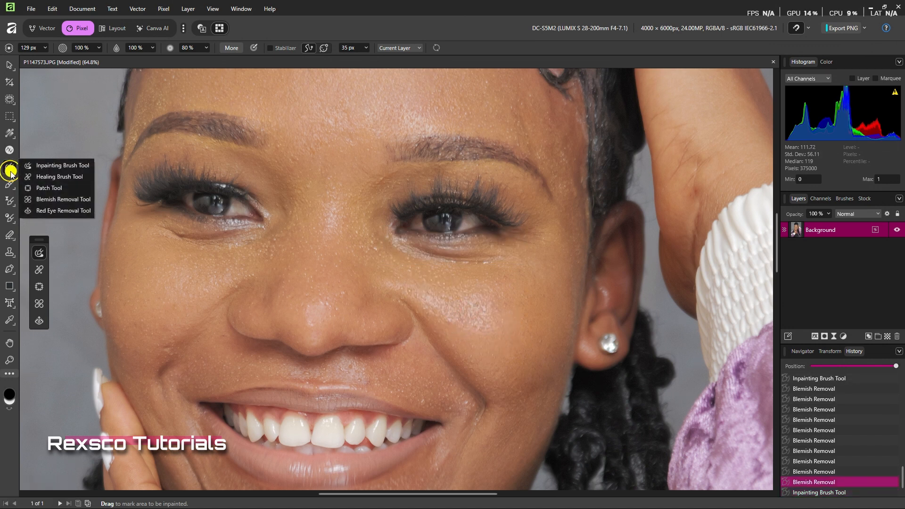
pyautogui.click(60, 213)
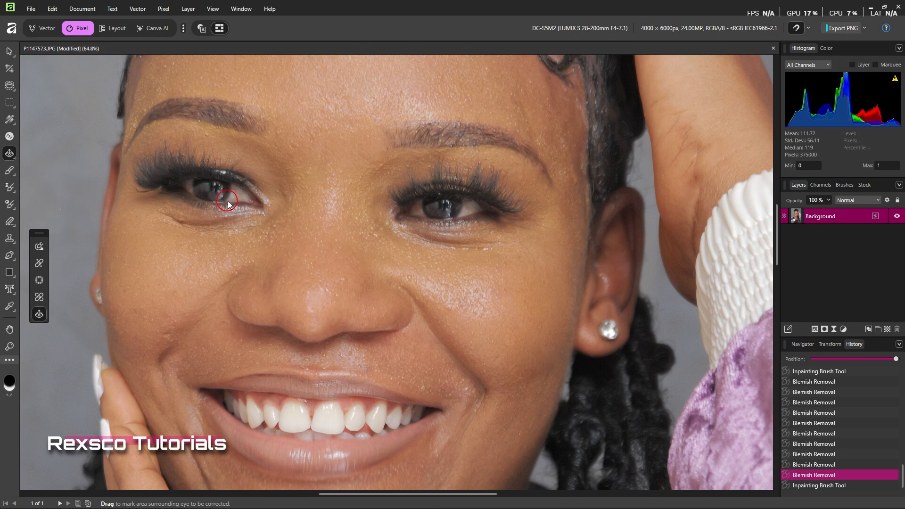
pyautogui.scroll(-3, 237, 194)
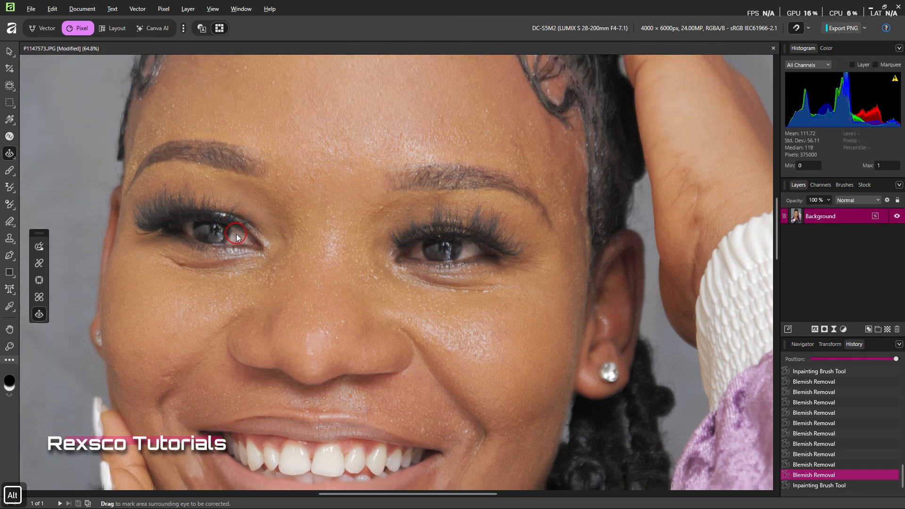
pyautogui.scroll(5, 228, 248)
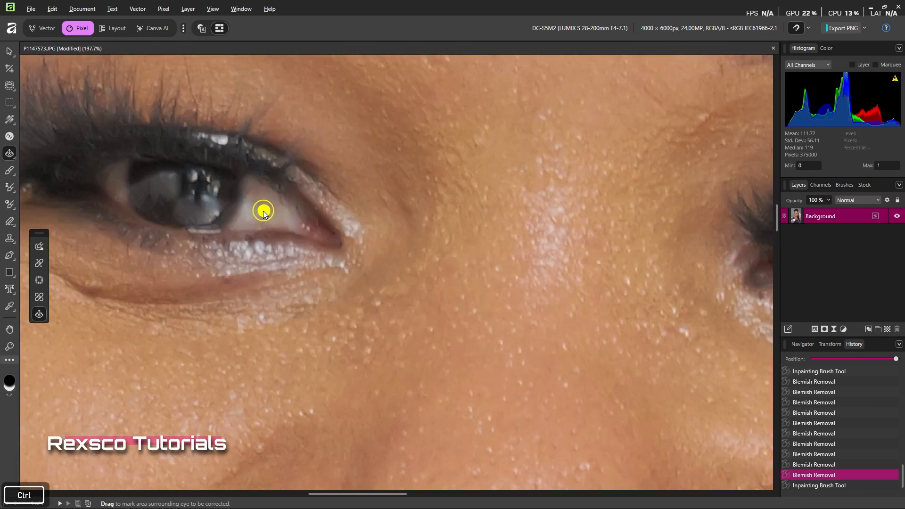
pyautogui.moveTo(263, 211); pyautogui.dragTo(253, 195)
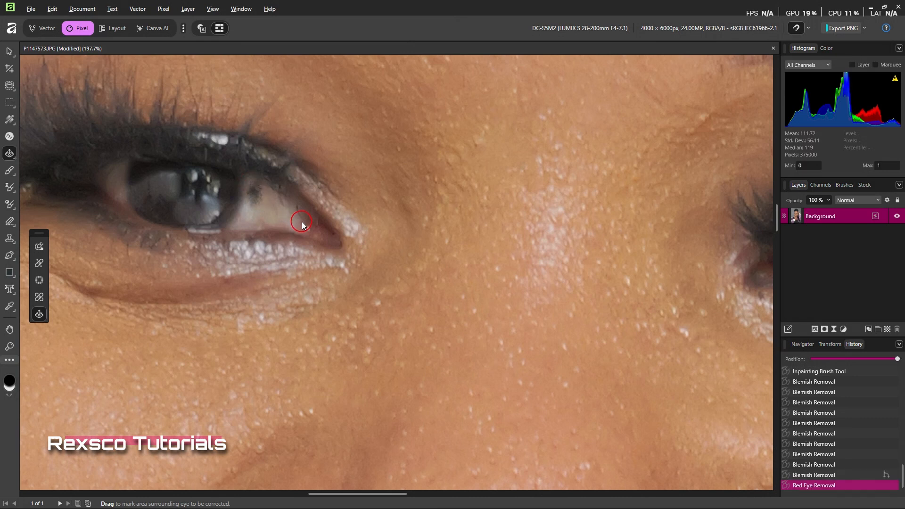
pyautogui.hotkey('ctrl', 'z')
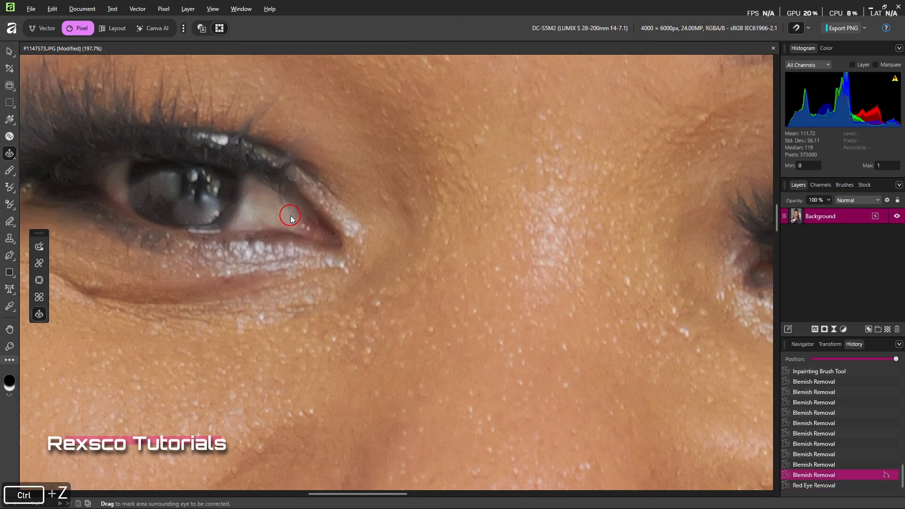
pyautogui.scroll(-3, 293, 208)
pyautogui.scroll(-2, 292, 208)
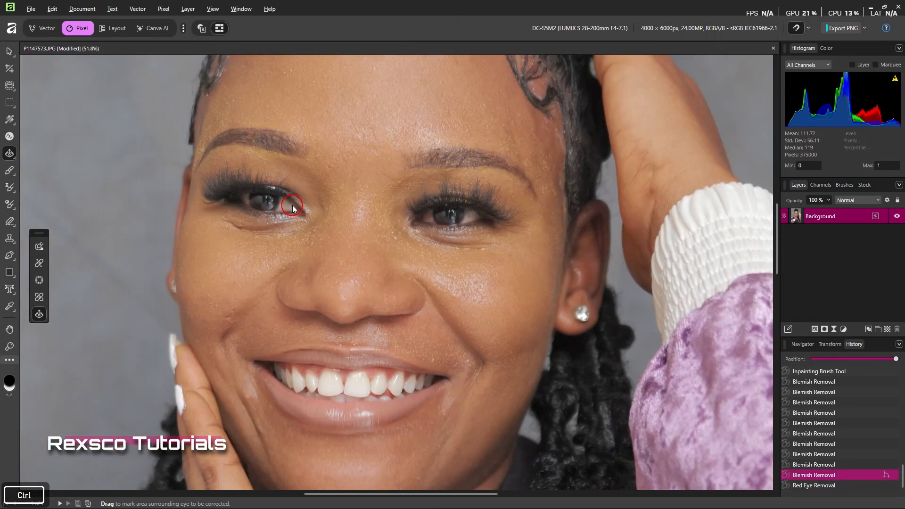
pyautogui.scroll(2, 292, 208)
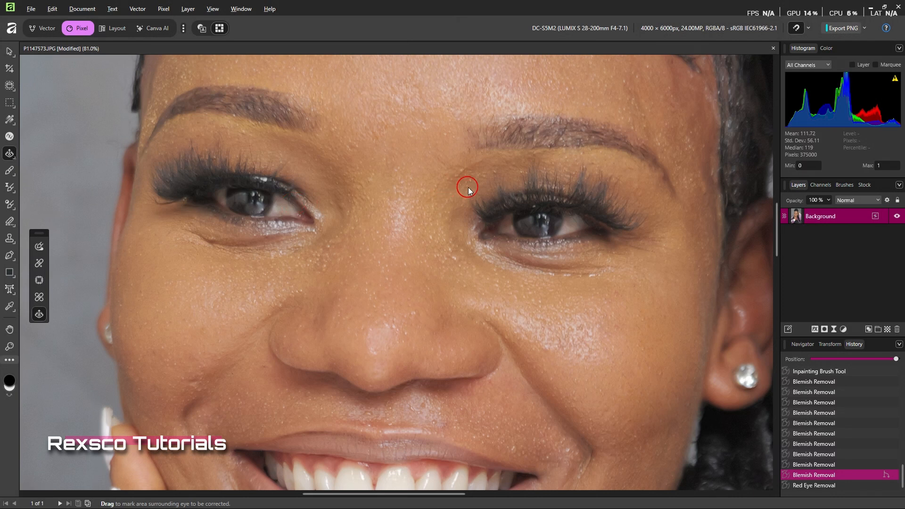
pyautogui.click(18, 181)
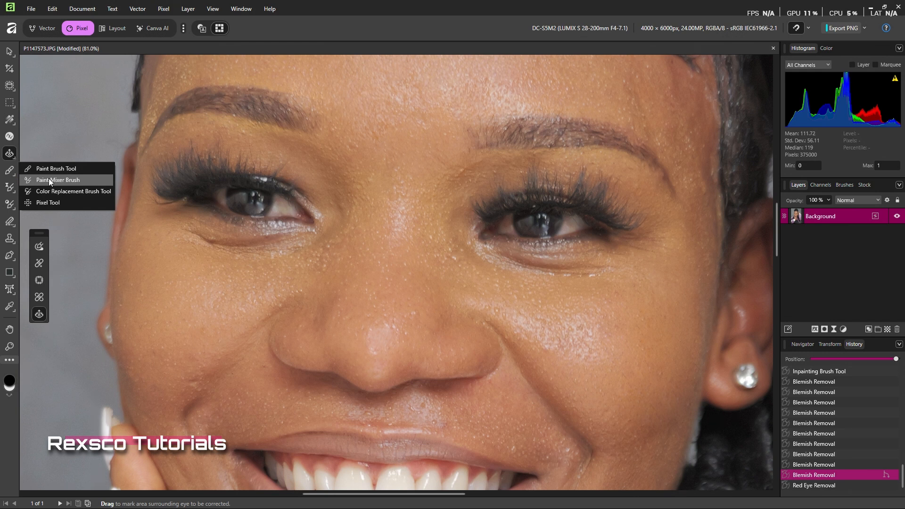
pyautogui.click(9, 187)
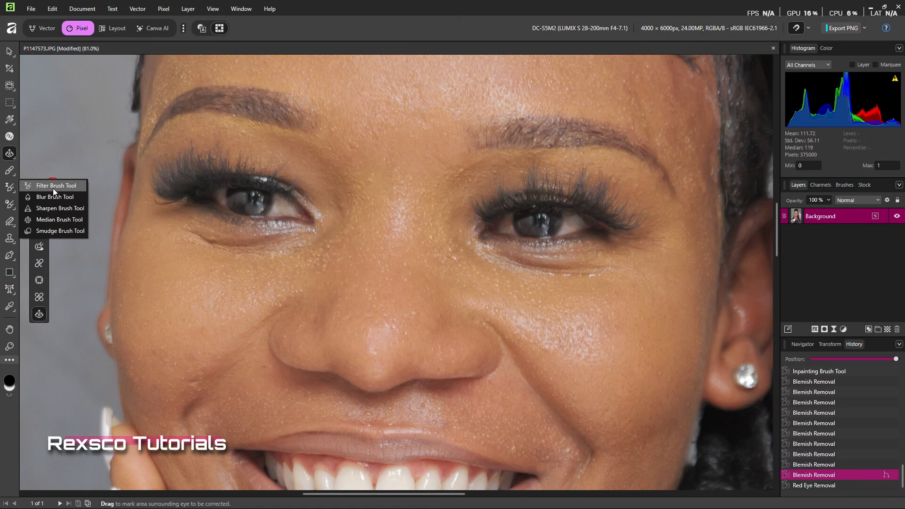
# Try blurring the forehead skin with the 499 px Filter Brush Tool set to Gaussian Blur
pyautogui.click(8, 155)
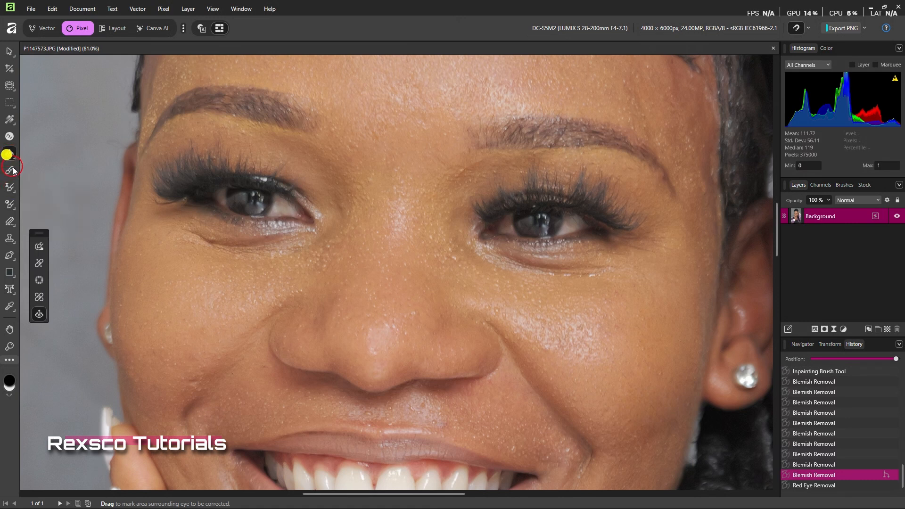
pyautogui.click(9, 171)
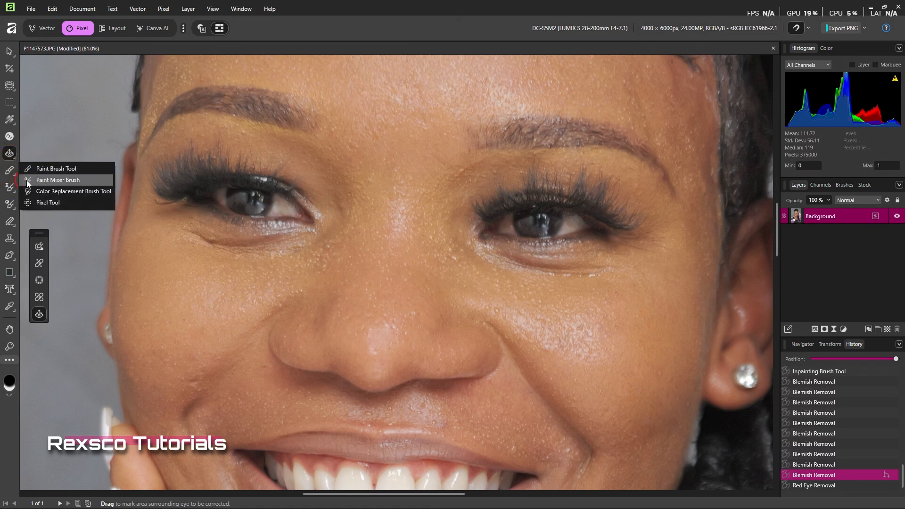
pyautogui.click(9, 187)
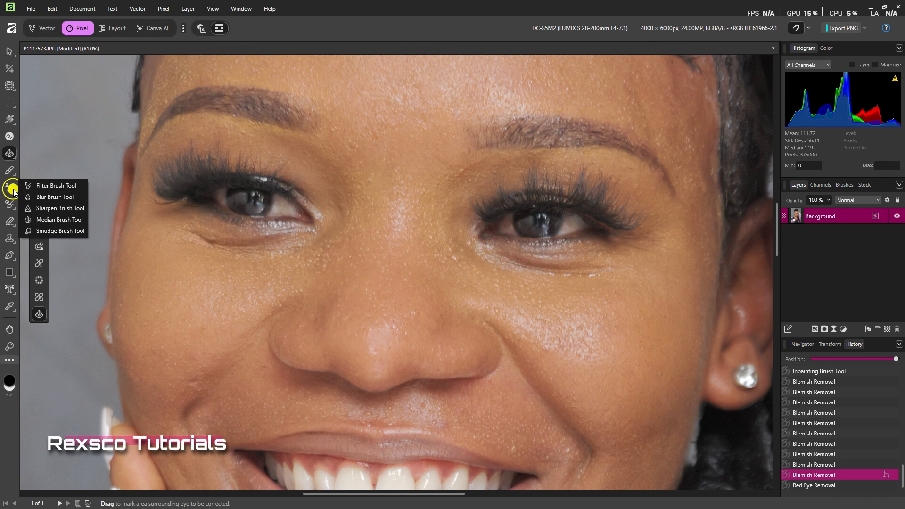
pyautogui.click(41, 189)
pyautogui.scroll(6, 429, 127)
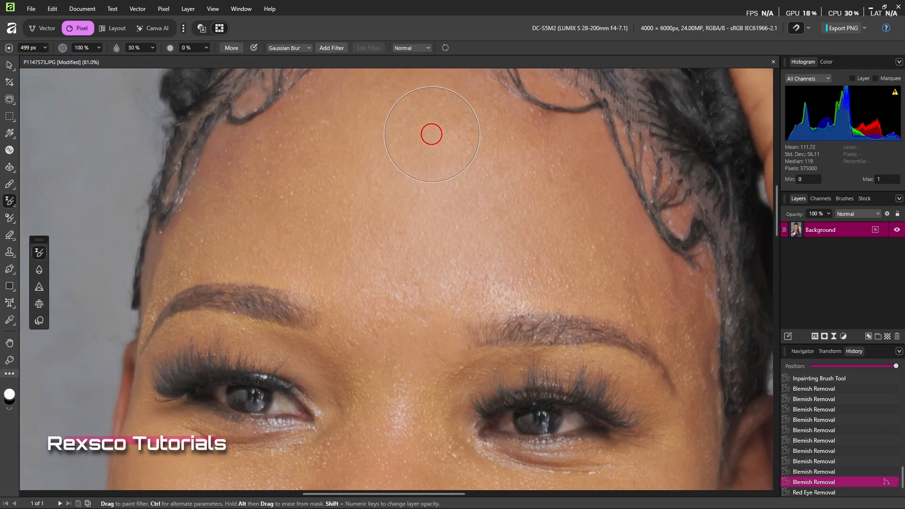
pyautogui.click(11, 203)
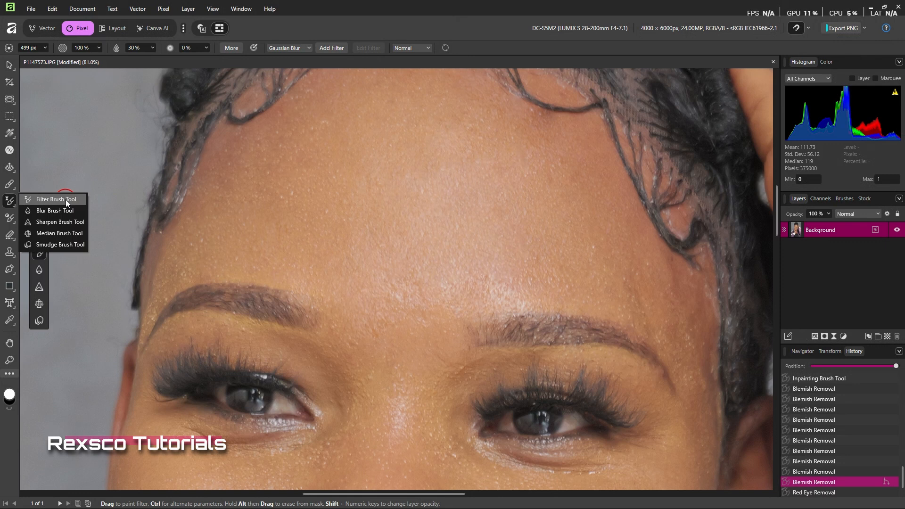
pyautogui.click(286, 188)
pyautogui.moveTo(309, 168)
pyautogui.mouseDown()
pyautogui.moveTo(249, 203)
pyautogui.moveTo(268, 179)
pyautogui.moveTo(248, 190)
pyautogui.moveTo(325, 175)
pyautogui.moveTo(332, 200)
pyautogui.moveTo(433, 212)
pyautogui.moveTo(441, 182)
pyautogui.moveTo(432, 150)
pyautogui.moveTo(426, 191)
pyautogui.moveTo(433, 189)
pyautogui.moveTo(404, 167)
pyautogui.moveTo(547, 195)
pyautogui.moveTo(545, 235)
pyautogui.moveTo(604, 245)
pyautogui.moveTo(703, 400)
pyautogui.moveTo(681, 393)
pyautogui.moveTo(669, 272)
pyautogui.moveTo(643, 225)
pyautogui.moveTo(632, 223)
pyautogui.moveTo(645, 240)
pyautogui.moveTo(619, 212)
pyautogui.moveTo(651, 324)
pyautogui.moveTo(542, 318)
pyautogui.moveTo(648, 340)
pyautogui.moveTo(607, 346)
pyautogui.moveTo(633, 328)
pyautogui.moveTo(516, 314)
pyautogui.moveTo(536, 338)
pyautogui.moveTo(452, 339)
pyautogui.moveTo(347, 258)
pyautogui.moveTo(366, 212)
pyautogui.moveTo(366, 171)
pyautogui.moveTo(277, 181)
pyautogui.moveTo(303, 176)
pyautogui.moveTo(200, 309)
pyautogui.moveTo(358, 316)
pyautogui.moveTo(379, 366)
pyautogui.moveTo(457, 274)
pyautogui.mouseUp()
pyautogui.scroll(2, 430, 191)
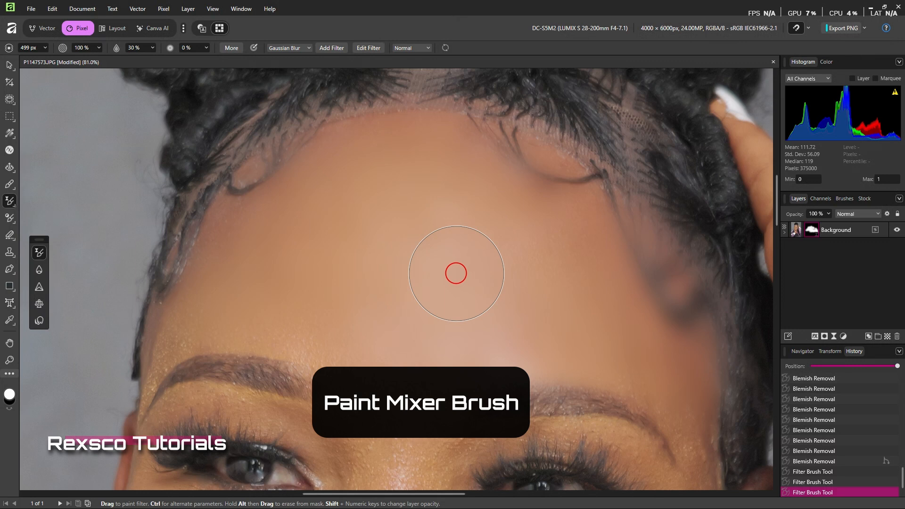
# Extend the Gaussian Blur filter strokes down between the eyebrows and over the nose bridge
pyautogui.scroll(-5, 457, 274)
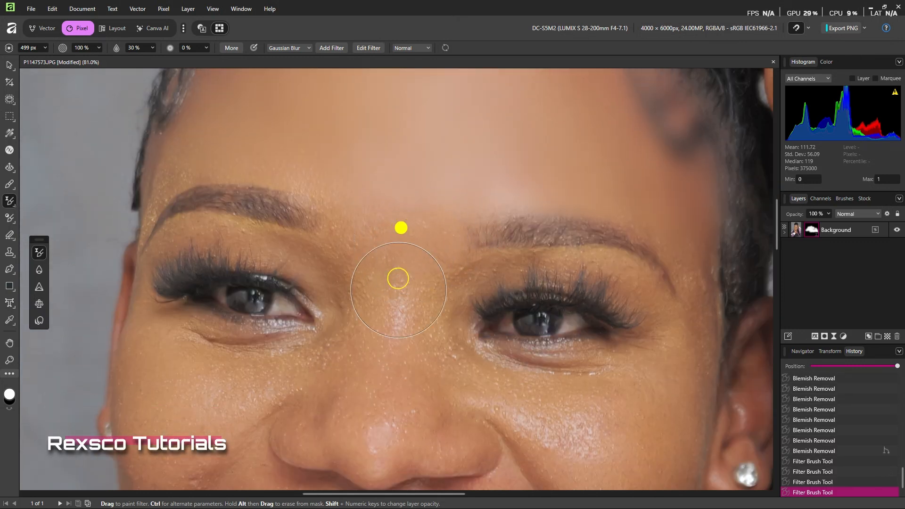
pyautogui.moveTo(398, 278)
pyautogui.mouseDown()
pyautogui.moveTo(420, 390)
pyautogui.moveTo(402, 301)
pyautogui.moveTo(392, 295)
pyautogui.moveTo(397, 363)
pyautogui.mouseUp()
pyautogui.scroll(-2, 589, 358)
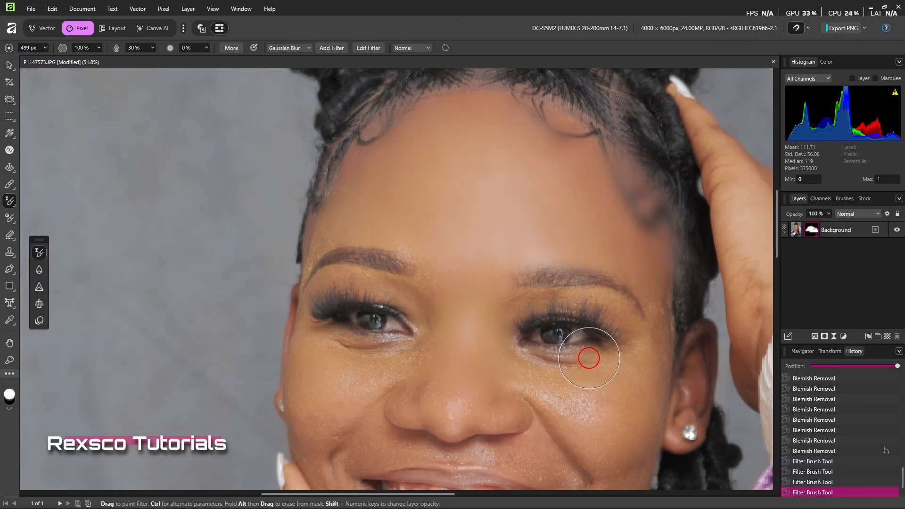
pyautogui.scroll(2, 589, 358)
pyautogui.press('space')
pyautogui.moveTo(610, 202); pyautogui.dragTo(578, 234)
# Delete the painted Gaussian Blur filter from the Background layer
pyautogui.click(806, 229)
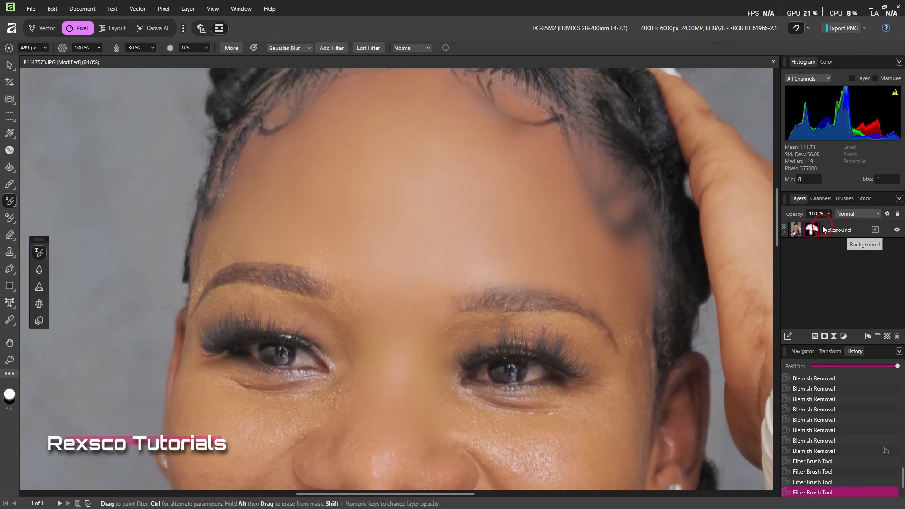
pyautogui.keyDown('ctrl'); pyautogui.click(811, 229); pyautogui.keyUp('ctrl')
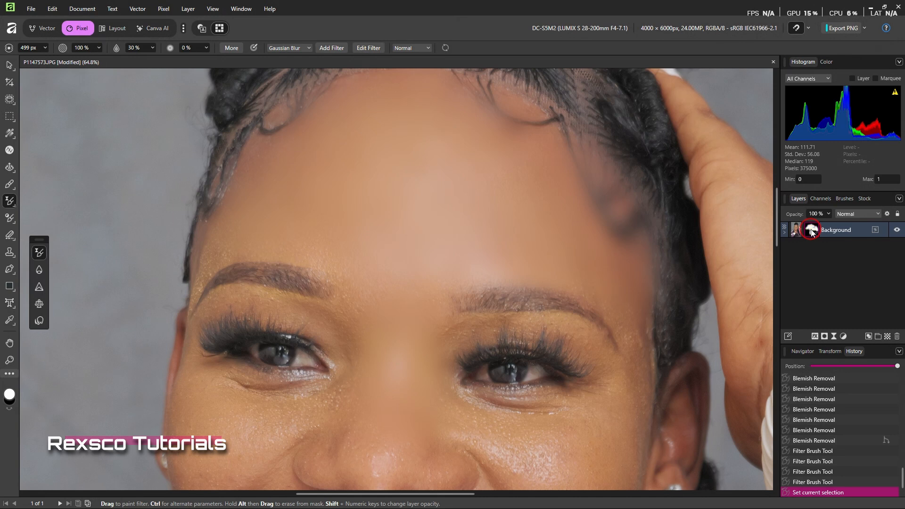
pyautogui.press('Delete')
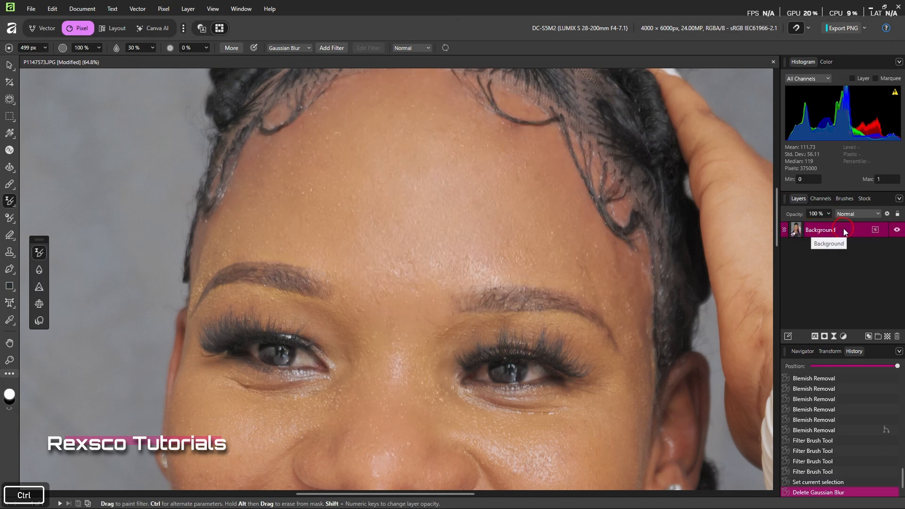
# Duplicate the Background layer and brush Gaussian Blur over the middle of the forehead with the Filter Brush opacity at 17%
pyautogui.hotkey('ctrl', 'j')
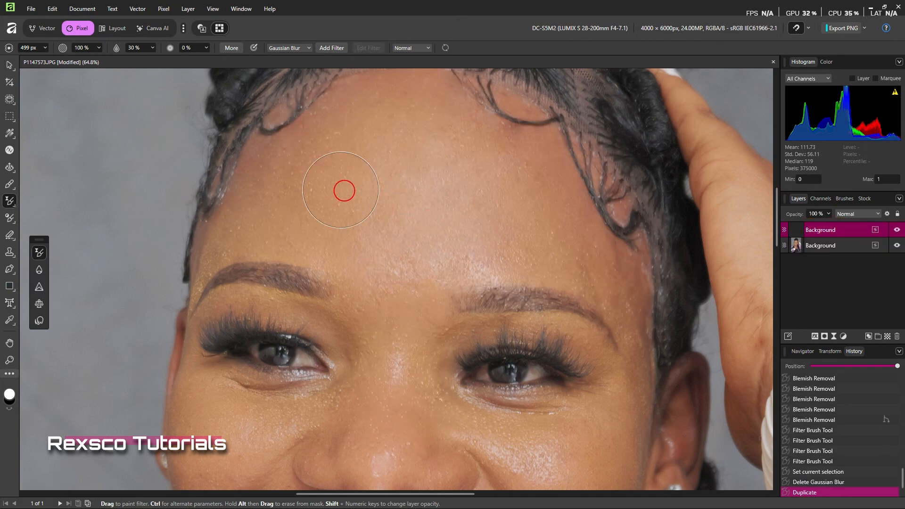
pyautogui.click(99, 49)
pyautogui.moveTo(56, 60); pyautogui.dragTo(45, 60)
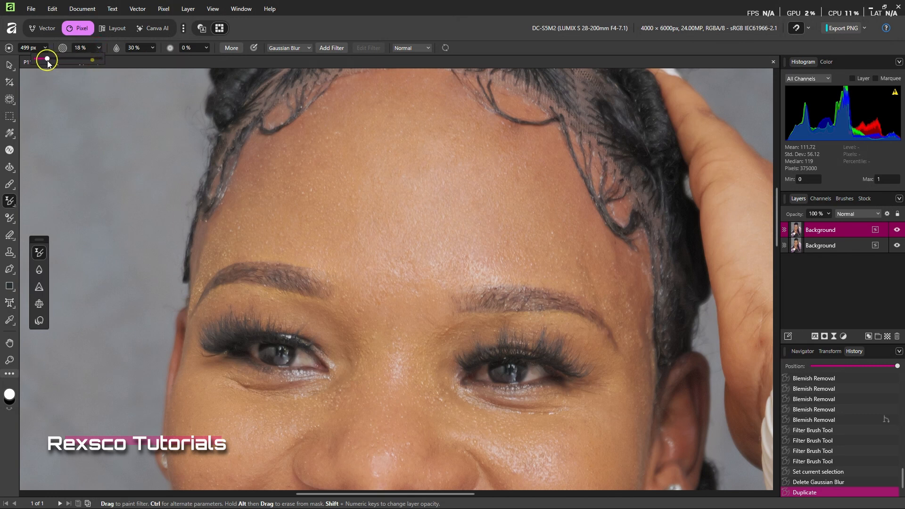
pyautogui.click(382, 178)
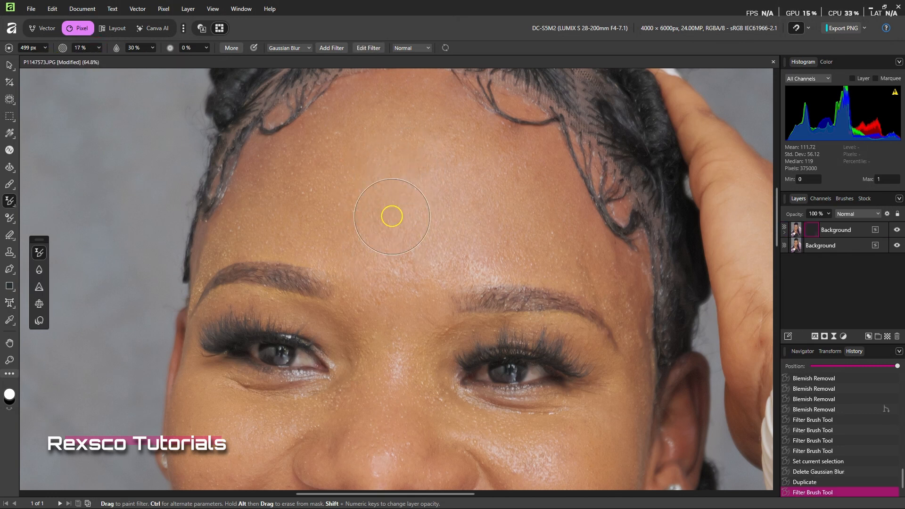
pyautogui.moveTo(406, 190); pyautogui.dragTo(478, 231)
pyautogui.moveTo(431, 203); pyautogui.dragTo(490, 240)
pyautogui.moveTo(436, 173); pyautogui.dragTo(500, 226)
pyautogui.moveTo(469, 182); pyautogui.dragTo(560, 242)
pyautogui.click(503, 166)
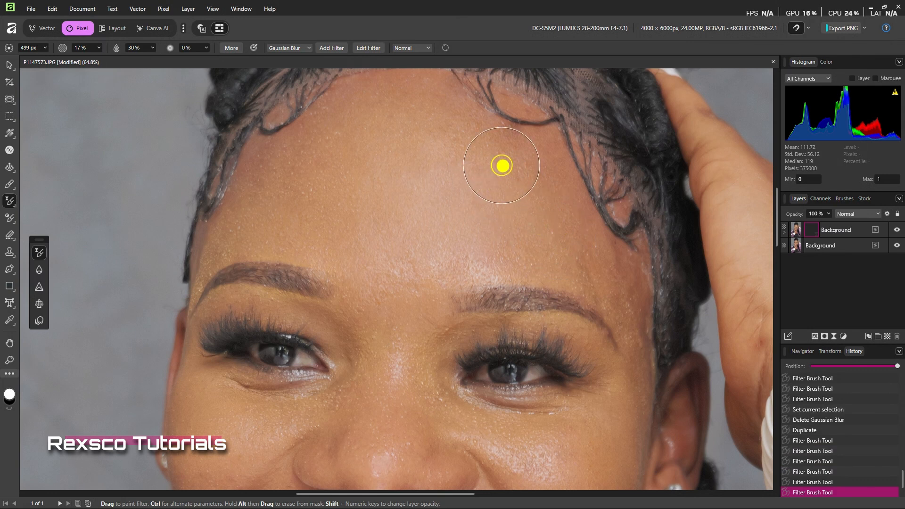
# Reduce the Filter Brush to 255 px and try further Gaussian Blur strokes on the upper forehead
pyautogui.scroll(2, 459, 174)
pyautogui.moveTo(435, 190)
pyautogui.mouseDown()
pyautogui.moveTo(404, 165)
pyautogui.moveTo(366, 165)
pyautogui.moveTo(372, 145)
pyautogui.mouseUp()
pyautogui.press('[')
pyautogui.press('[')
pyautogui.press('[')
pyautogui.press('[')
pyautogui.press('[')
pyautogui.moveTo(419, 174); pyautogui.dragTo(365, 153)
pyautogui.moveTo(407, 164)
pyautogui.mouseDown()
pyautogui.moveTo(379, 164)
pyautogui.moveTo(422, 162)
pyautogui.mouseUp()
# Soften the upper forehead on the Low Frequency layer with the 394 px Blur Brush Tool
pyautogui.click(835, 247)
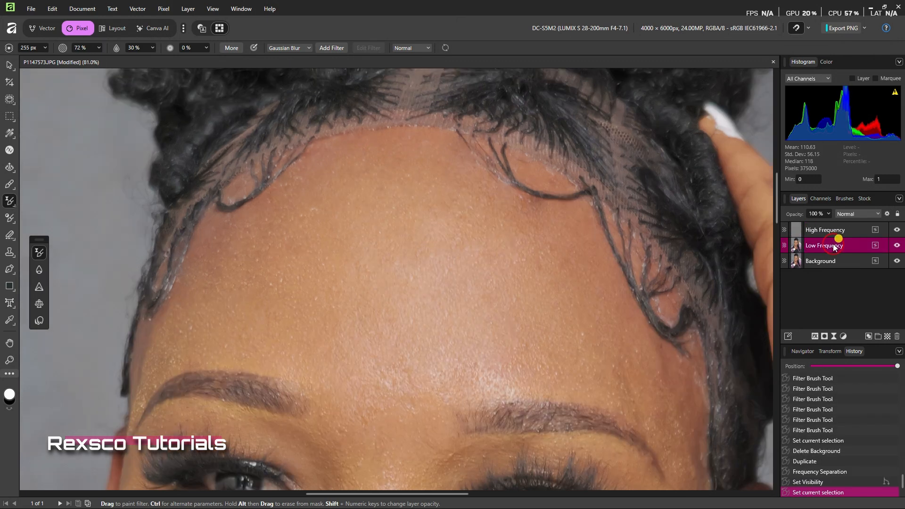
pyautogui.click(8, 204)
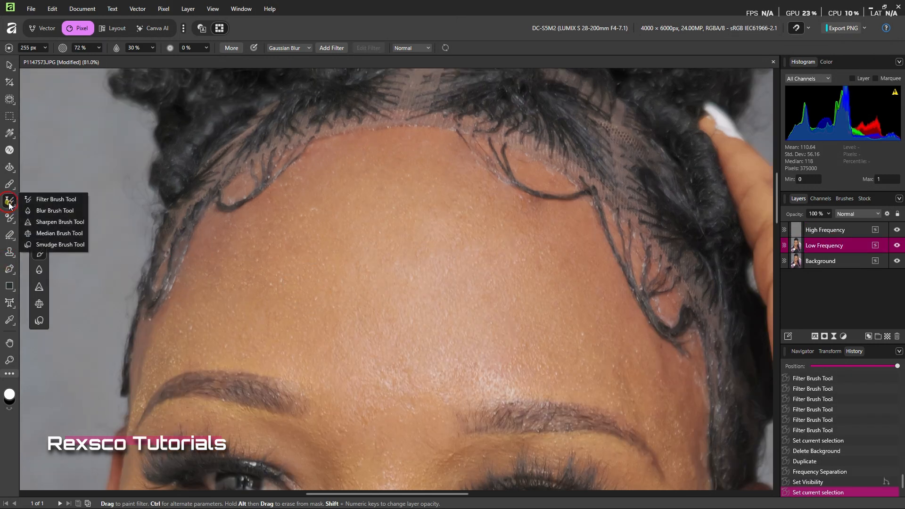
pyautogui.click(43, 210)
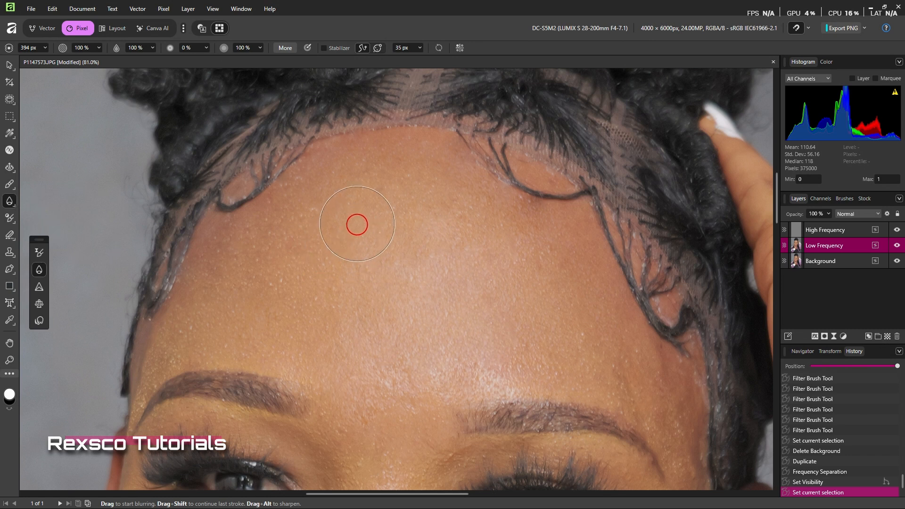
pyautogui.click(357, 220)
pyautogui.click(330, 224)
pyautogui.click(360, 203)
pyautogui.click(305, 281)
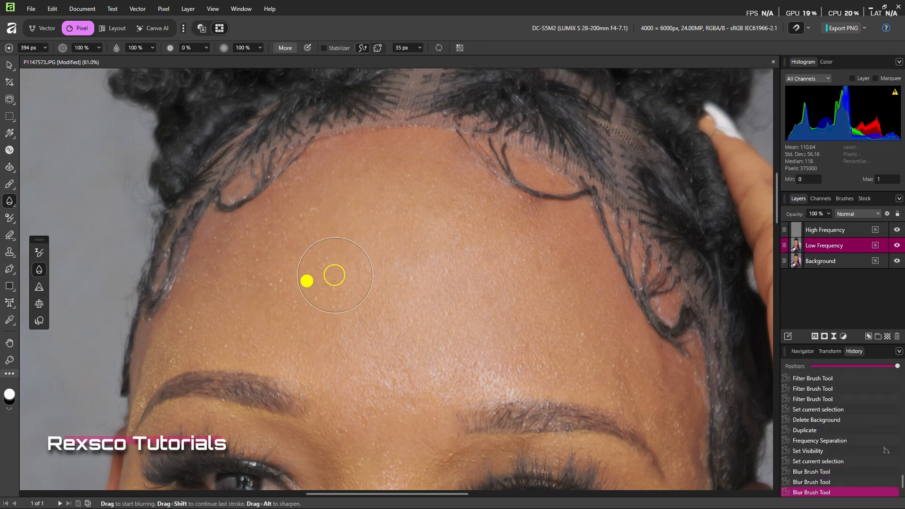
# Hide the High Frequency layer and blur more of the middle of the forehead on the Low Frequency layer
pyautogui.click(897, 229)
pyautogui.click(320, 290)
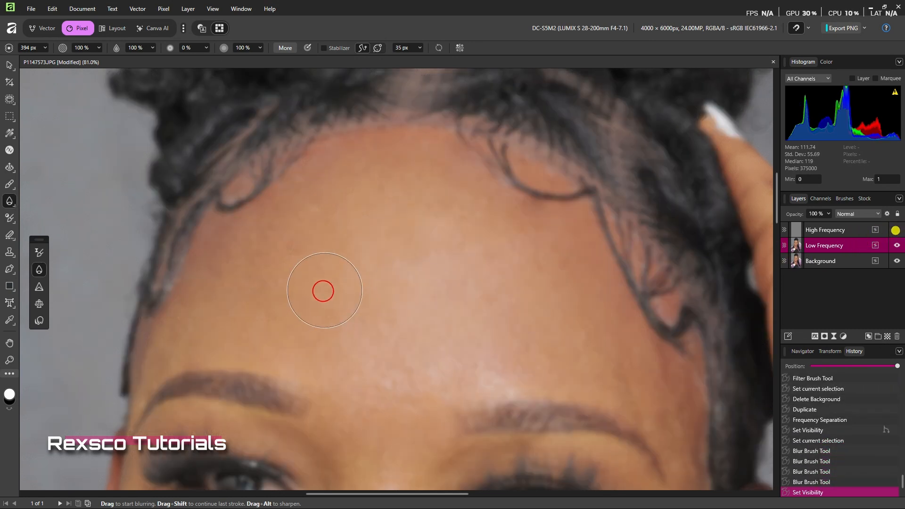
pyautogui.click(394, 243)
pyautogui.click(444, 248)
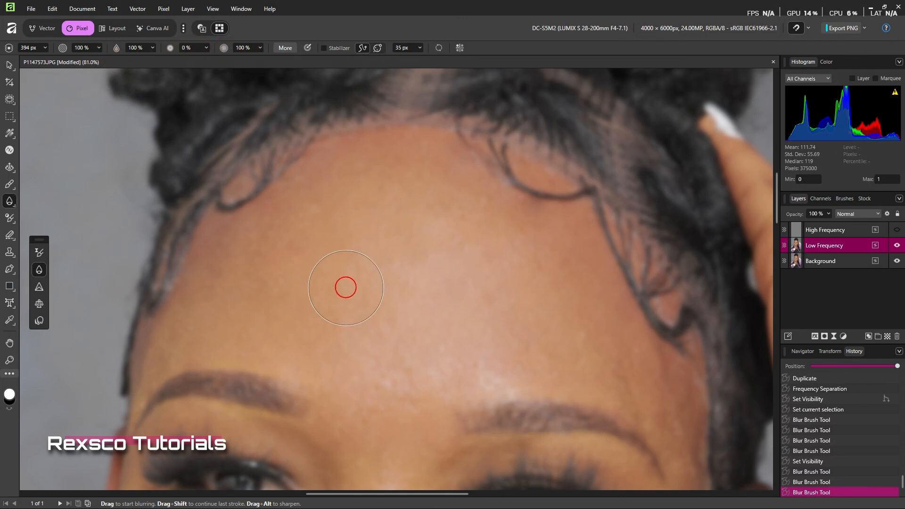
# Blur across the whole forehead down to the brows on the Low Frequency layer, and show the High Frequency layer again
pyautogui.moveTo(283, 230)
pyautogui.mouseDown()
pyautogui.moveTo(448, 293)
pyautogui.moveTo(376, 186)
pyautogui.moveTo(544, 242)
pyautogui.moveTo(632, 366)
pyautogui.moveTo(531, 327)
pyautogui.moveTo(543, 306)
pyautogui.mouseUp()
pyautogui.moveTo(544, 305); pyautogui.dragTo(381, 427)
pyautogui.moveTo(451, 316); pyautogui.dragTo(393, 339)
pyautogui.moveTo(426, 259); pyautogui.dragTo(367, 282)
pyautogui.moveTo(360, 239); pyautogui.dragTo(295, 272)
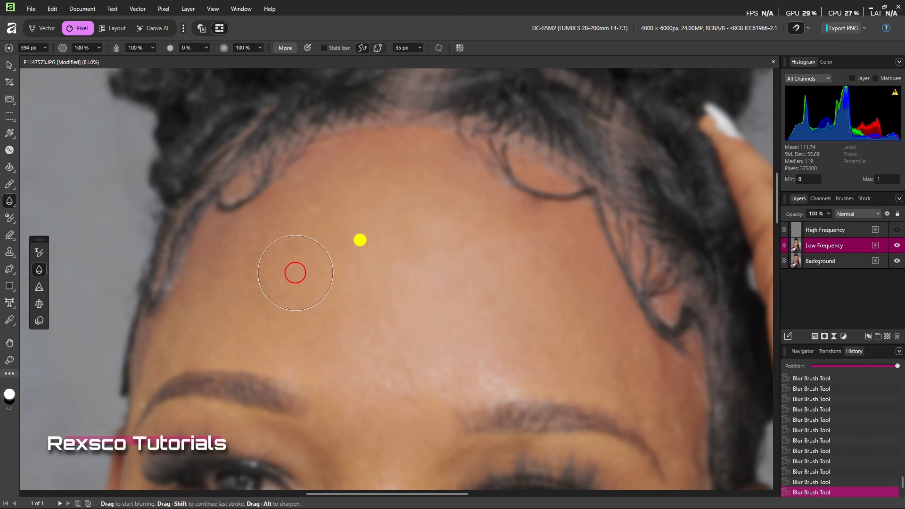
pyautogui.click(897, 230)
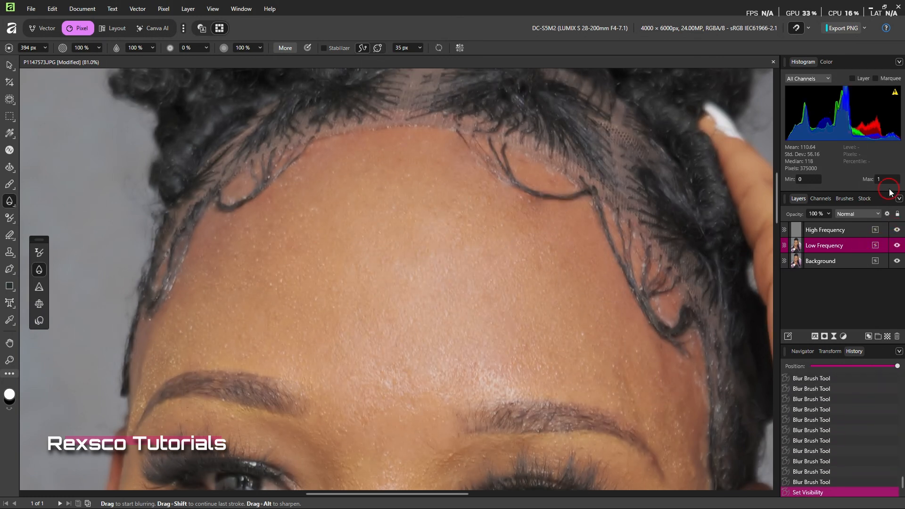
# Group the High Frequency and Low Frequency layers and toggle the group's visibility to compare before and after
pyautogui.keyDown('ctrl'); pyautogui.click(854, 231); pyautogui.keyUp('ctrl')
pyautogui.hotkey('ctrl', 'g')
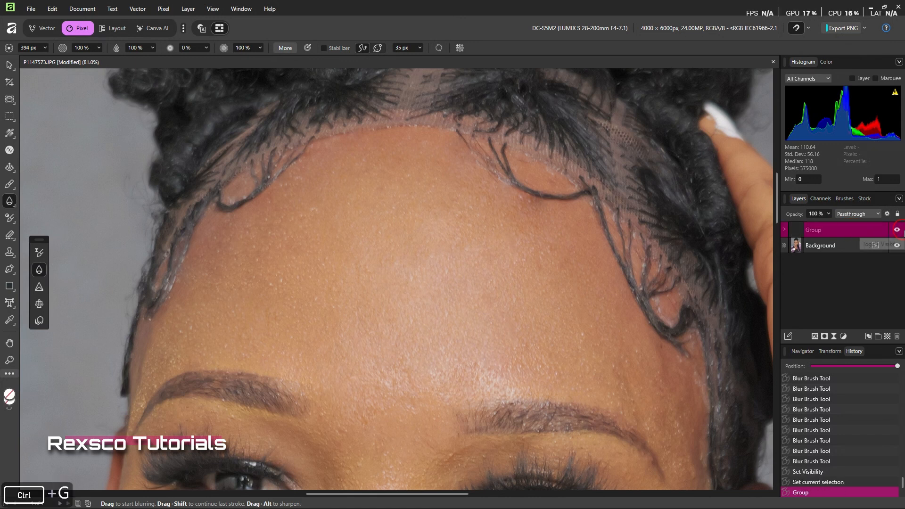
pyautogui.click(896, 230)
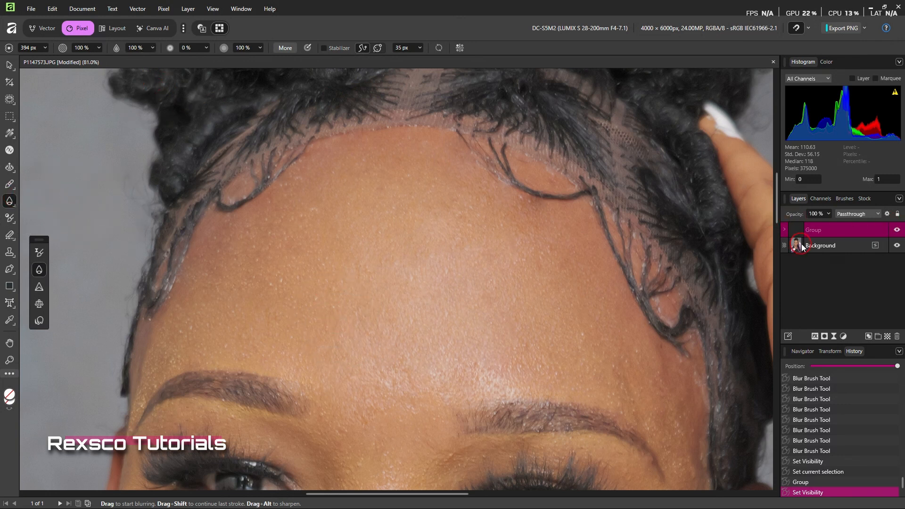
# Select the Low Frequency layer inside the group and toggle the High Frequency layer off and back on
pyautogui.click(783, 230)
pyautogui.click(829, 260)
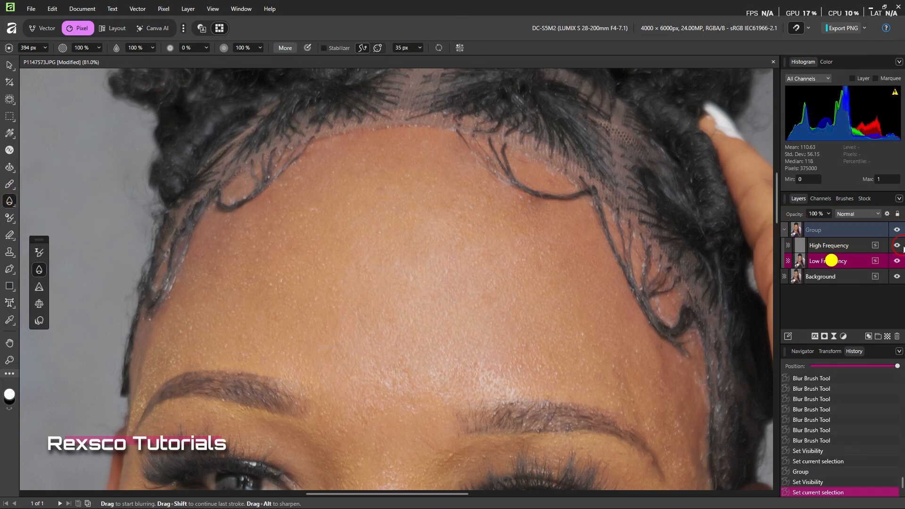
pyautogui.click(897, 245)
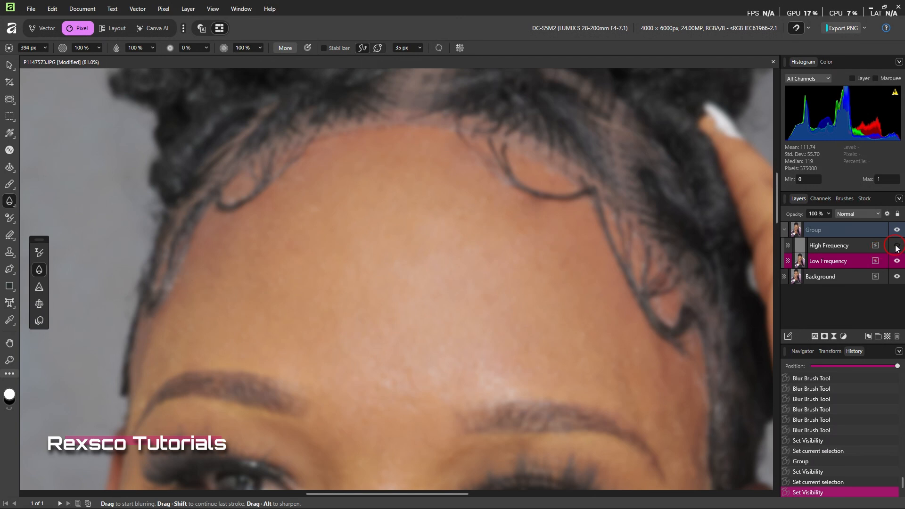
pyautogui.click(897, 247)
# Sharpen the middle of the forehead on the Low Frequency layer with the 394 px Sharpen Brush Tool in Clarity mode
pyautogui.rightClick(9, 202)
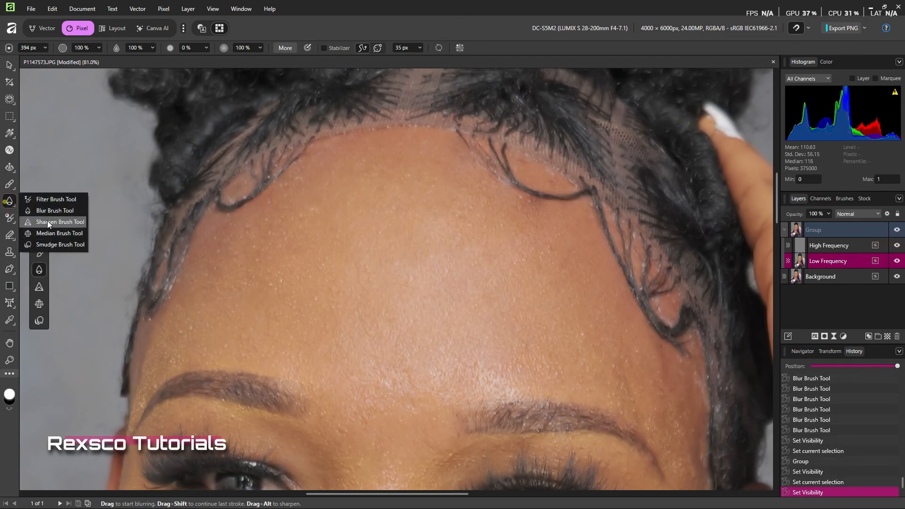
pyautogui.click(51, 223)
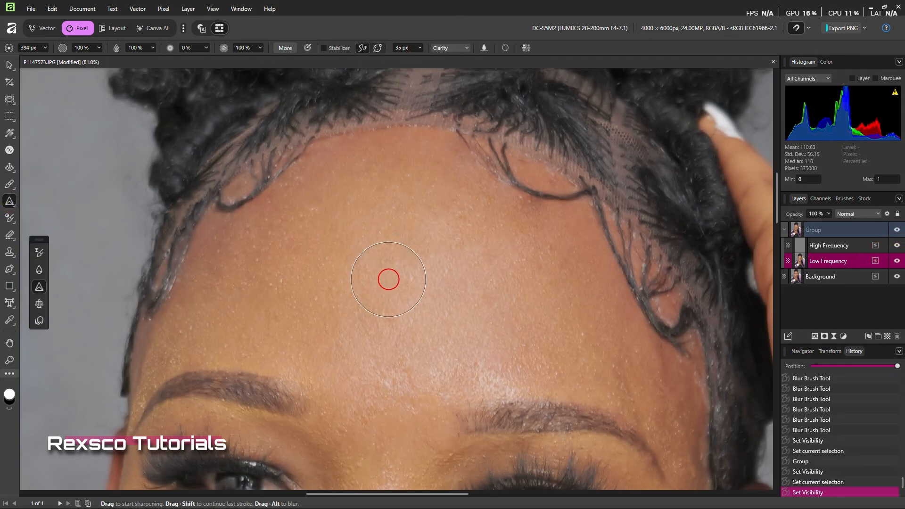
pyautogui.moveTo(389, 280)
pyautogui.mouseDown()
pyautogui.moveTo(376, 273)
pyautogui.moveTo(396, 277)
pyautogui.moveTo(379, 232)
pyautogui.mouseUp()
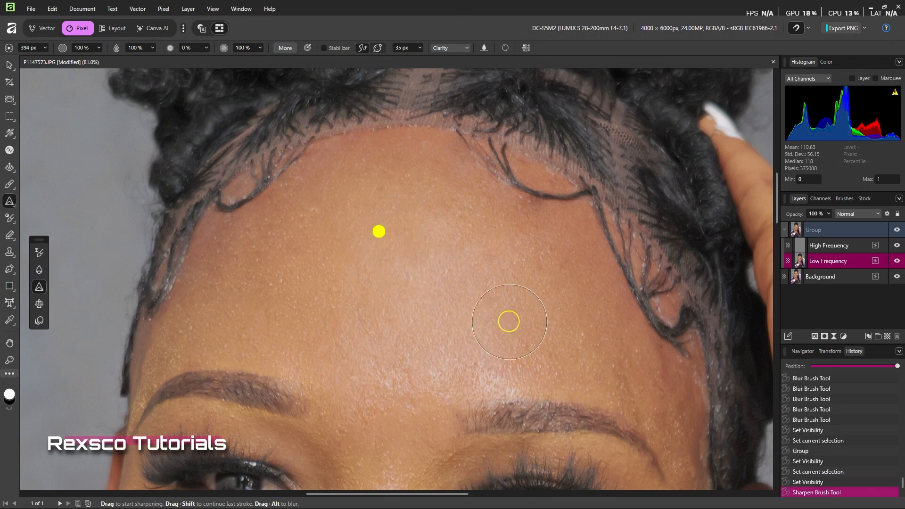
pyautogui.moveTo(307, 237); pyautogui.dragTo(317, 236)
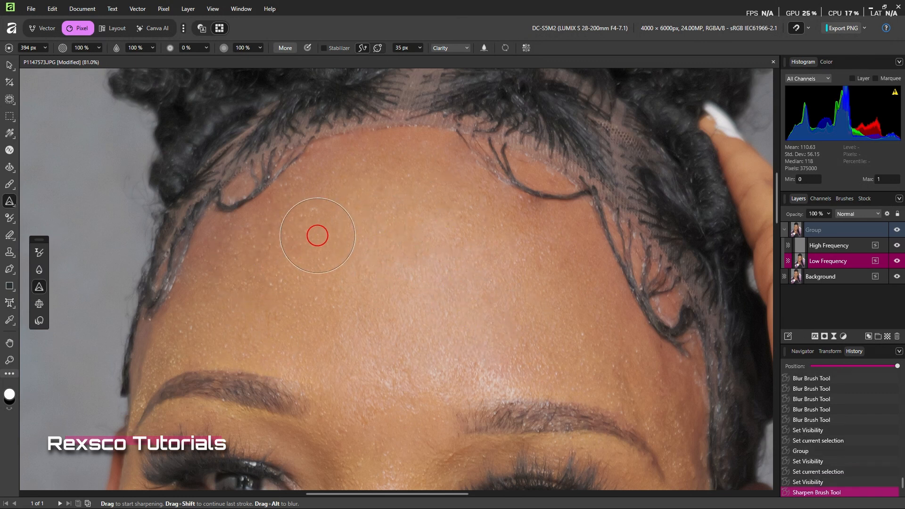
# Brush more Clarity sharpening across the forehead and set the Sharpen Brush's stabilizer length to 97 px
pyautogui.click(262, 48)
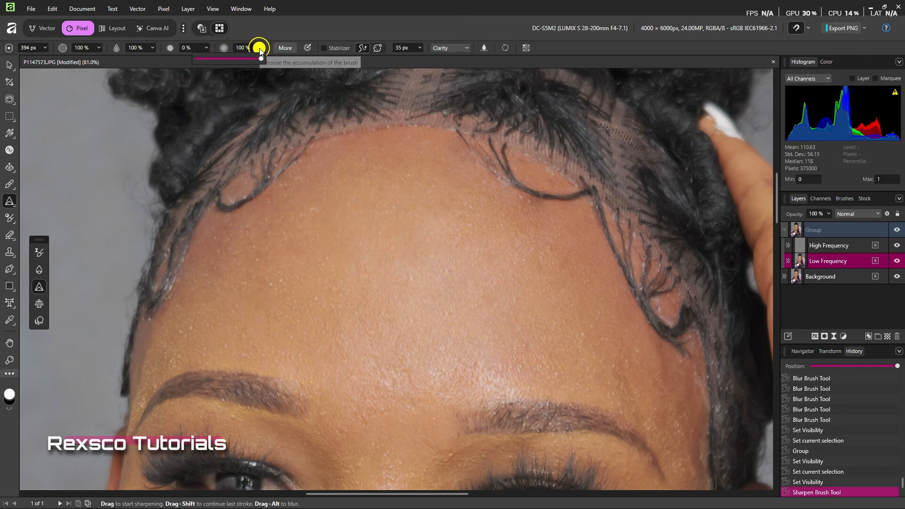
pyautogui.click(202, 50)
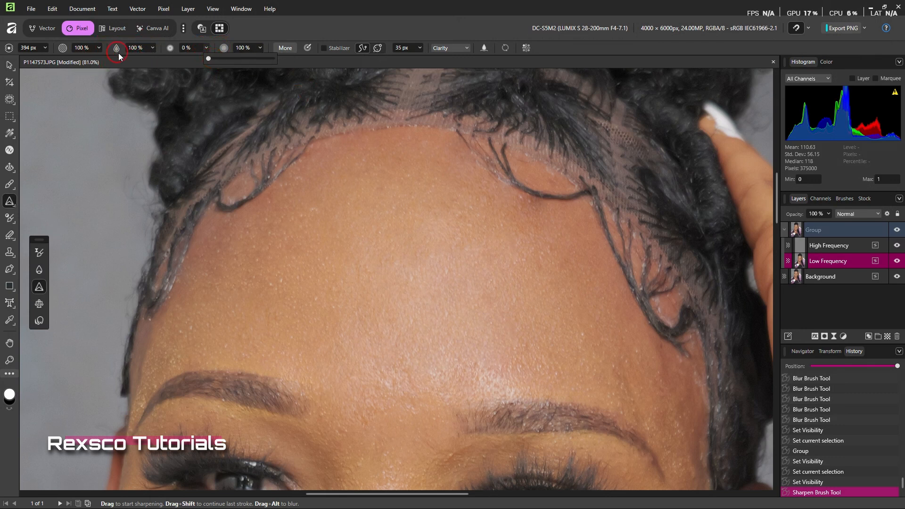
pyautogui.click(260, 265)
pyautogui.moveTo(243, 263); pyautogui.dragTo(311, 278)
pyautogui.moveTo(297, 246); pyautogui.dragTo(387, 265)
pyautogui.moveTo(356, 222); pyautogui.dragTo(495, 257)
pyautogui.moveTo(401, 226); pyautogui.dragTo(417, 207)
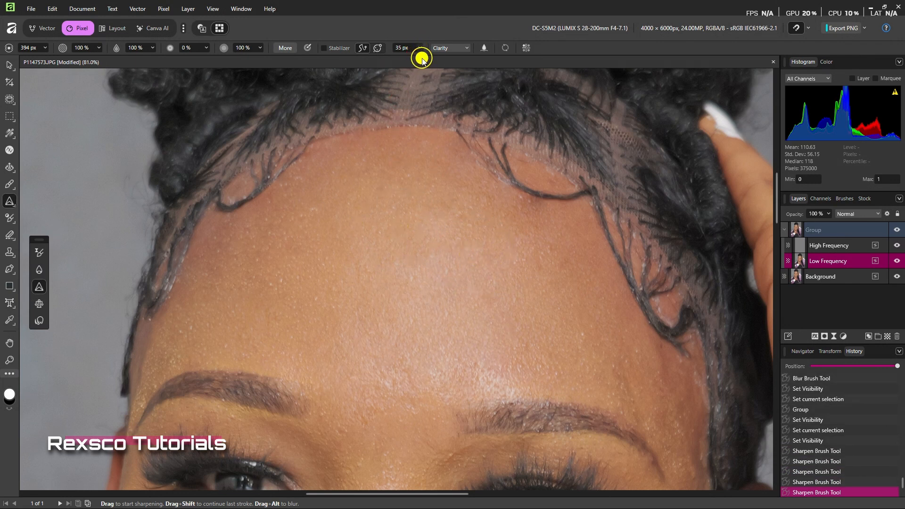
pyautogui.moveTo(338, 237)
pyautogui.mouseDown()
pyautogui.moveTo(370, 326)
pyautogui.moveTo(368, 283)
pyautogui.mouseUp()
pyautogui.moveTo(362, 258)
pyautogui.mouseDown()
pyautogui.moveTo(270, 333)
pyautogui.moveTo(245, 288)
pyautogui.mouseUp()
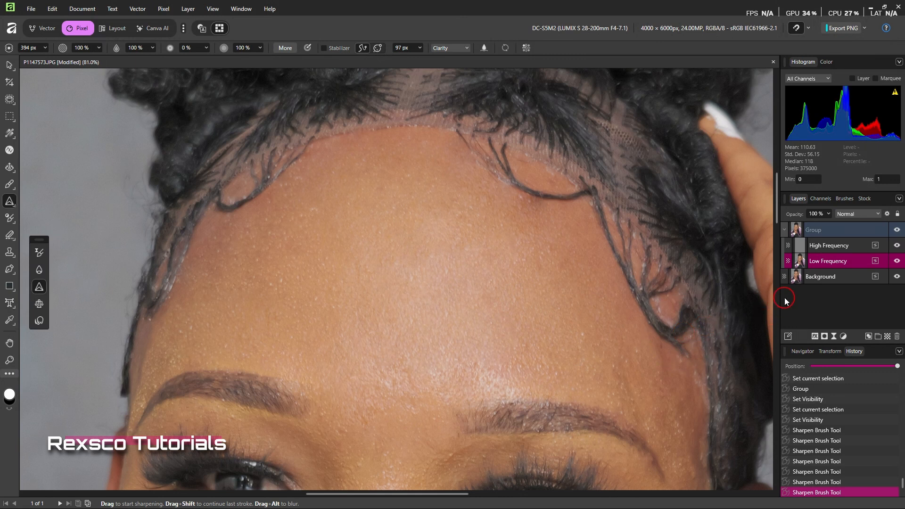
# Hide the frequency Group, select the Background layer and switch to the Median Brush Tool
pyautogui.click(897, 230)
pyautogui.click(840, 277)
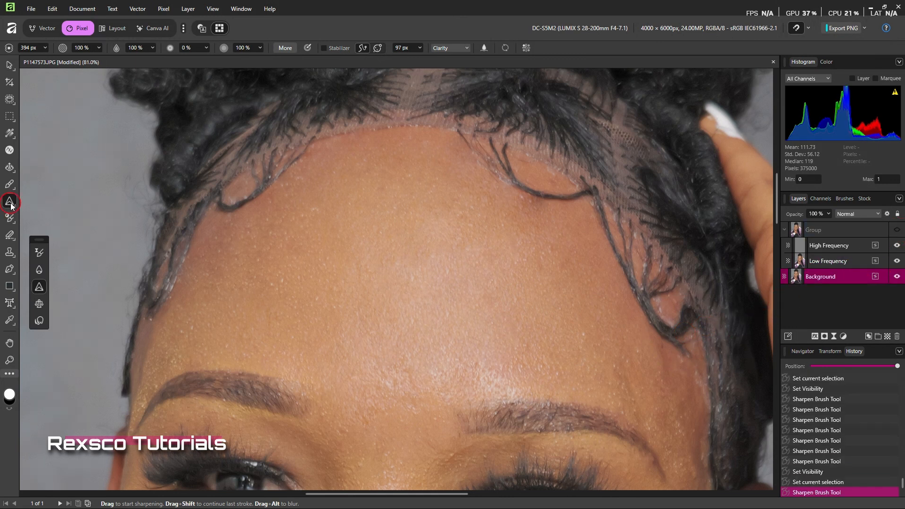
pyautogui.click(9, 201)
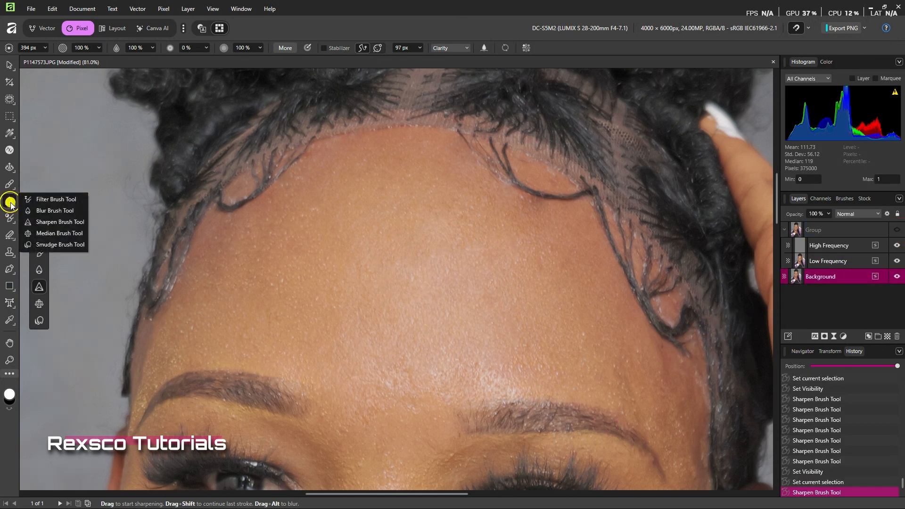
pyautogui.click(47, 236)
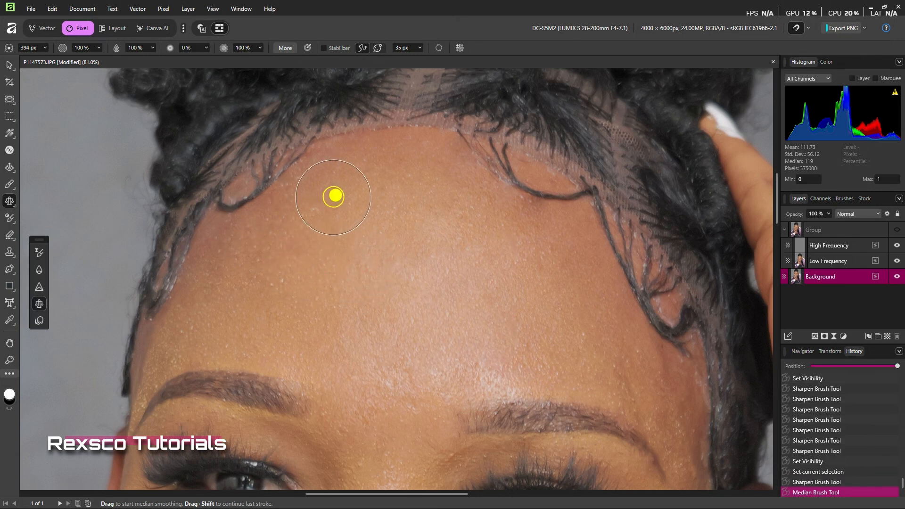
# Smooth the forehead skin on the Background layer with the Median Brush Tool at 394 px
pyautogui.moveTo(335, 196); pyautogui.dragTo(195, 298)
pyautogui.moveTo(335, 196)
pyautogui.mouseDown()
pyautogui.moveTo(195, 298)
pyautogui.moveTo(229, 306)
pyautogui.mouseUp()
pyautogui.moveTo(330, 198)
pyautogui.mouseDown()
pyautogui.moveTo(323, 244)
pyautogui.moveTo(255, 302)
pyautogui.mouseUp()
pyautogui.moveTo(341, 227); pyautogui.dragTo(250, 324)
pyautogui.moveTo(315, 236); pyautogui.dragTo(293, 377)
pyautogui.moveTo(301, 263); pyautogui.dragTo(399, 349)
pyautogui.moveTo(281, 236); pyautogui.dragTo(459, 344)
pyautogui.moveTo(321, 279)
pyautogui.mouseDown()
pyautogui.moveTo(593, 292)
pyautogui.moveTo(586, 254)
pyautogui.moveTo(455, 188)
pyautogui.mouseUp()
pyautogui.moveTo(350, 247); pyautogui.dragTo(567, 203)
pyautogui.moveTo(446, 227); pyautogui.dragTo(545, 188)
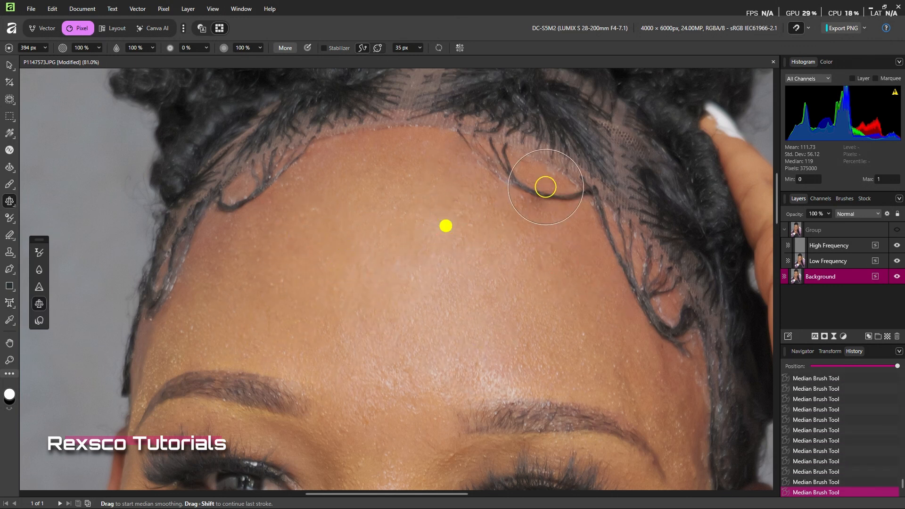
pyautogui.moveTo(436, 272); pyautogui.dragTo(568, 358)
pyautogui.moveTo(460, 291)
pyautogui.mouseDown()
pyautogui.moveTo(516, 299)
pyautogui.moveTo(609, 339)
pyautogui.mouseUp()
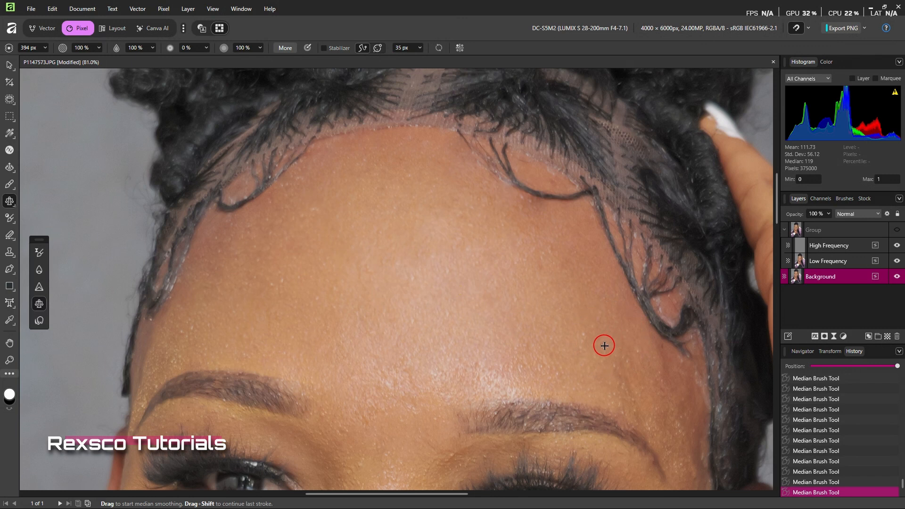
# Roll the document history back to the Set Visibility state before the median strokes on the Background layer
pyautogui.press('ctrl')
pyautogui.doubleClick(839, 279)
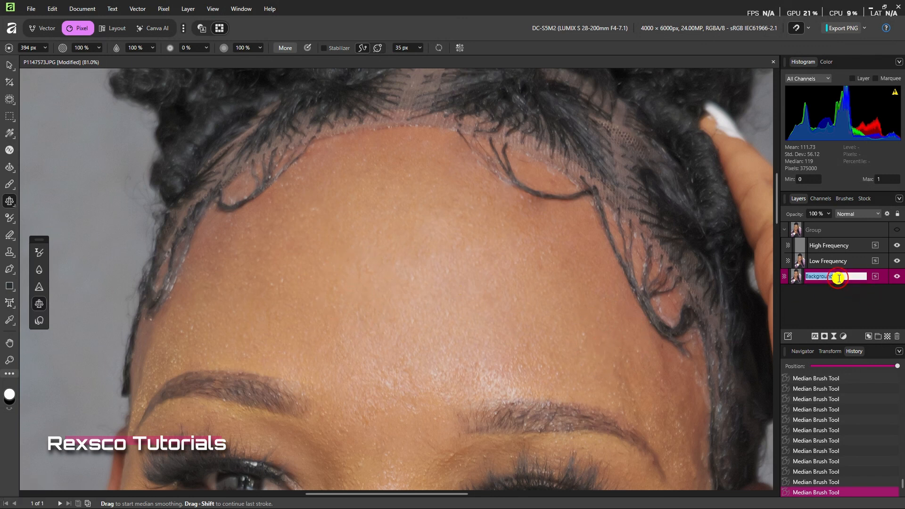
pyautogui.hotkey('ctrl', 'j')
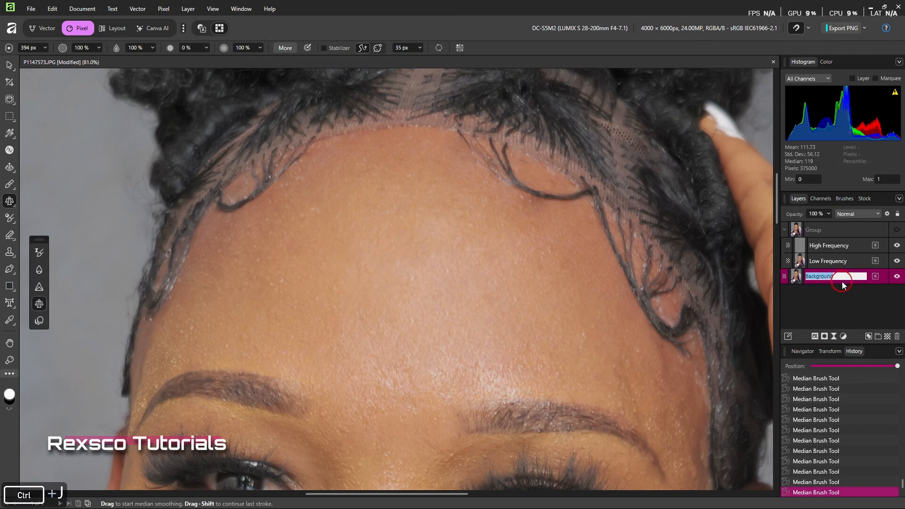
pyautogui.click(794, 279)
pyautogui.scroll(5, 847, 440)
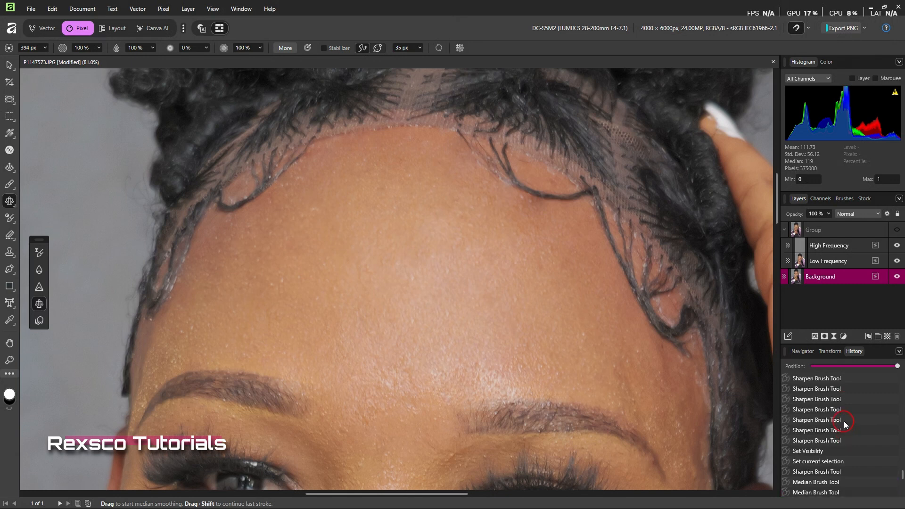
pyautogui.click(832, 423)
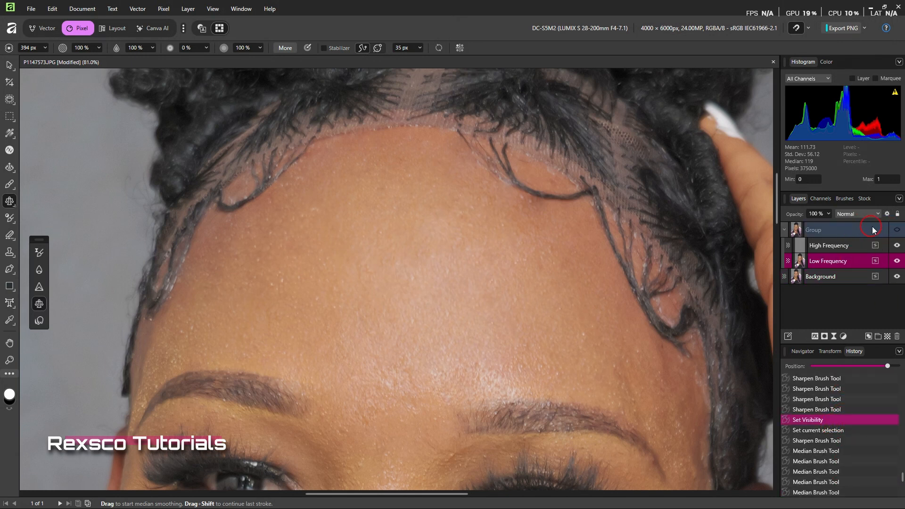
# Collapse the hidden Group and duplicate the Background layer
pyautogui.click(785, 231)
pyautogui.click(829, 247)
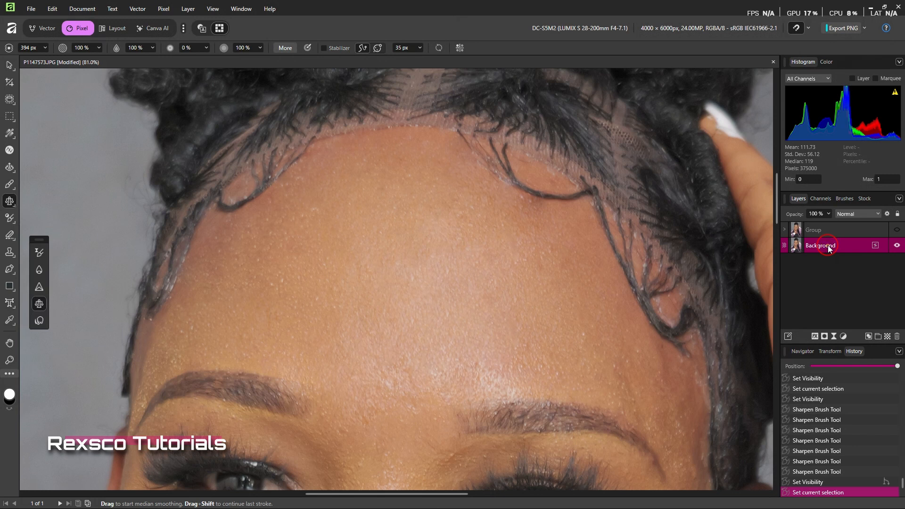
pyautogui.hotkey('ctrl', 'j')
# Smooth the forehead on the duplicated Background layer with the Median Brush Tool and toggle the layer's visibility to compare
pyautogui.moveTo(336, 248); pyautogui.dragTo(521, 340)
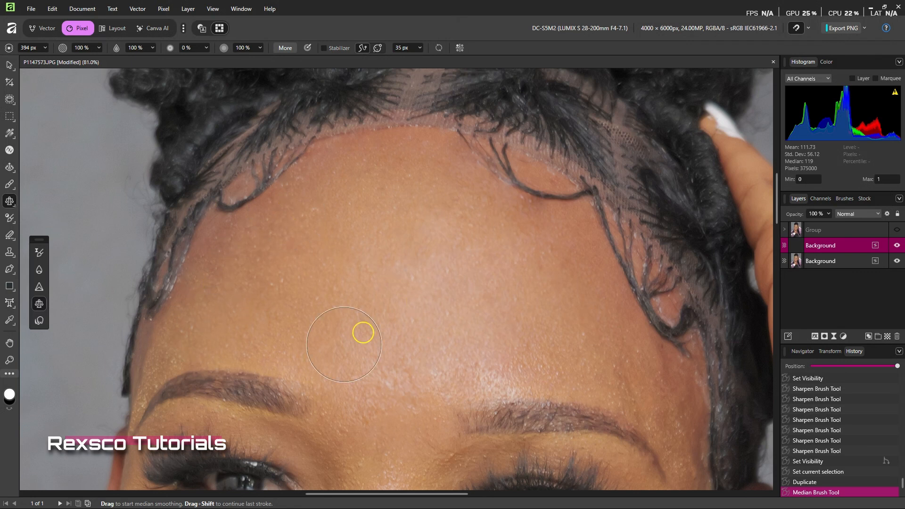
pyautogui.click(897, 246)
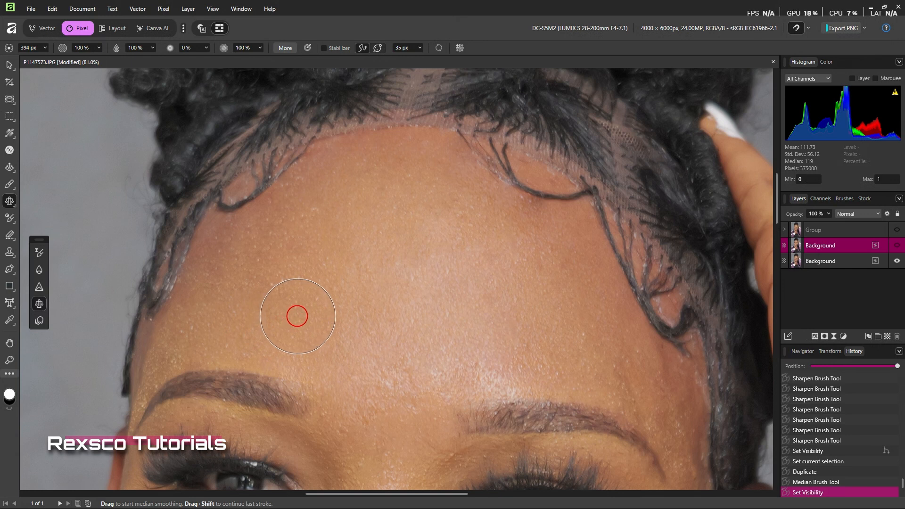
# Smudge the forehead skin on the duplicated Background layer with the Smudge Brush Tool enlarged to 394 px
pyautogui.click(10, 202)
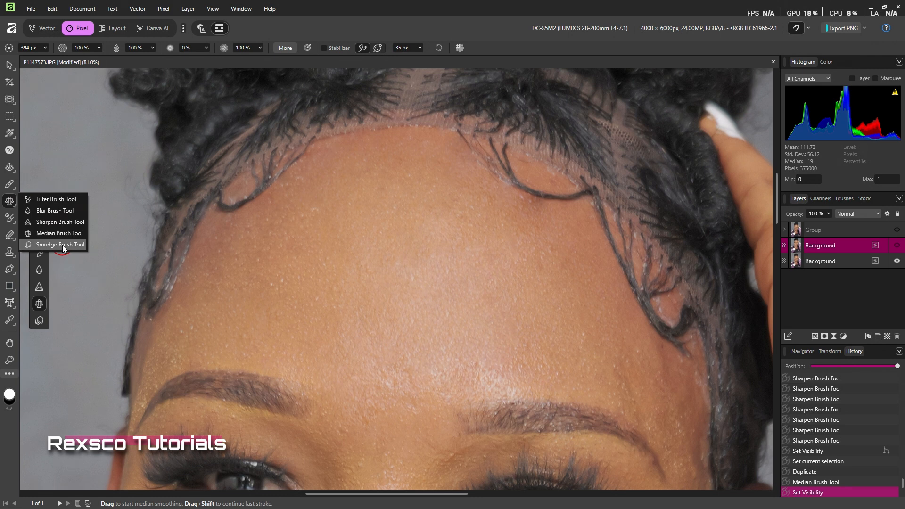
pyautogui.click(60, 245)
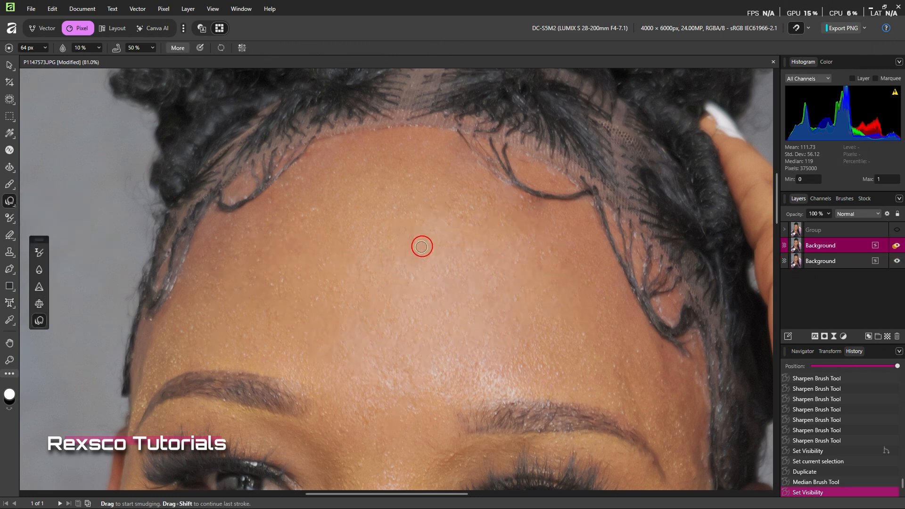
pyautogui.press(']')
pyautogui.press(']')
pyautogui.press(']')
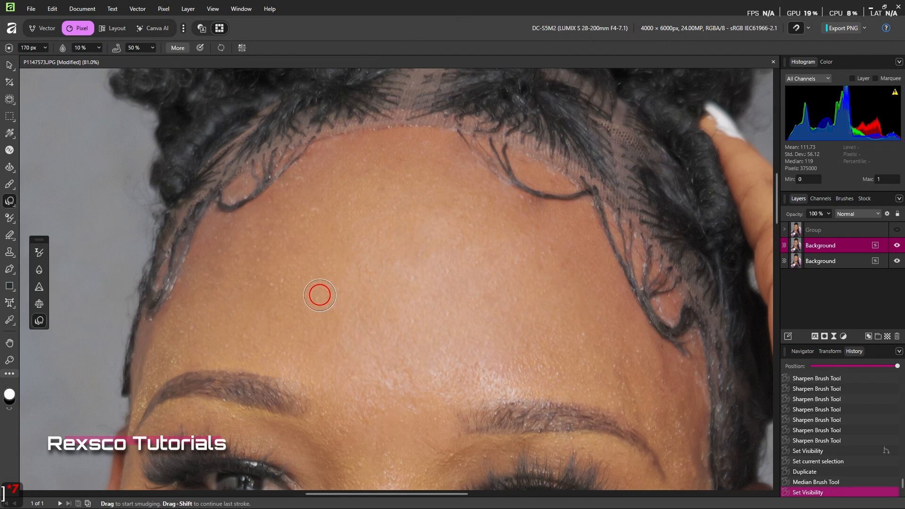
pyautogui.press(']')
pyautogui.press(']')
pyautogui.press(']')
pyautogui.moveTo(271, 299); pyautogui.dragTo(374, 204)
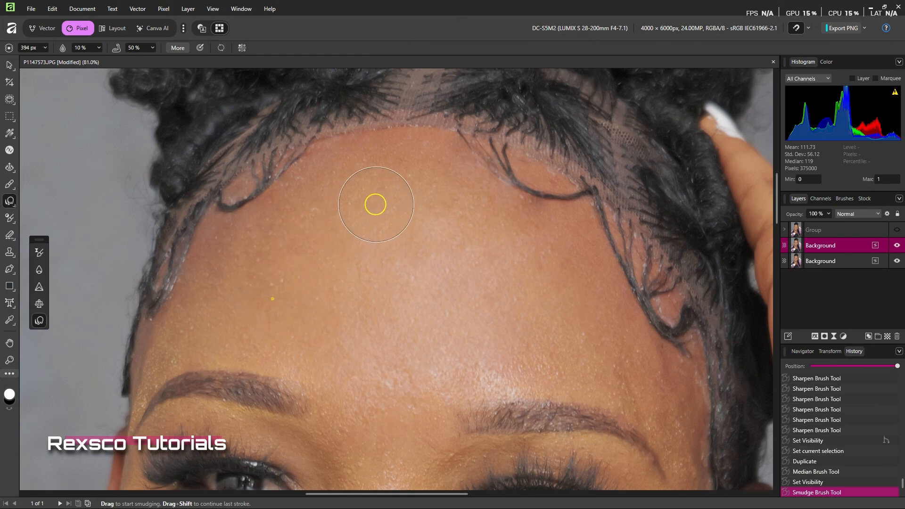
pyautogui.moveTo(220, 292)
pyautogui.mouseDown()
pyautogui.moveTo(268, 260)
pyautogui.moveTo(393, 257)
pyautogui.mouseUp()
pyautogui.moveTo(392, 315); pyautogui.dragTo(560, 199)
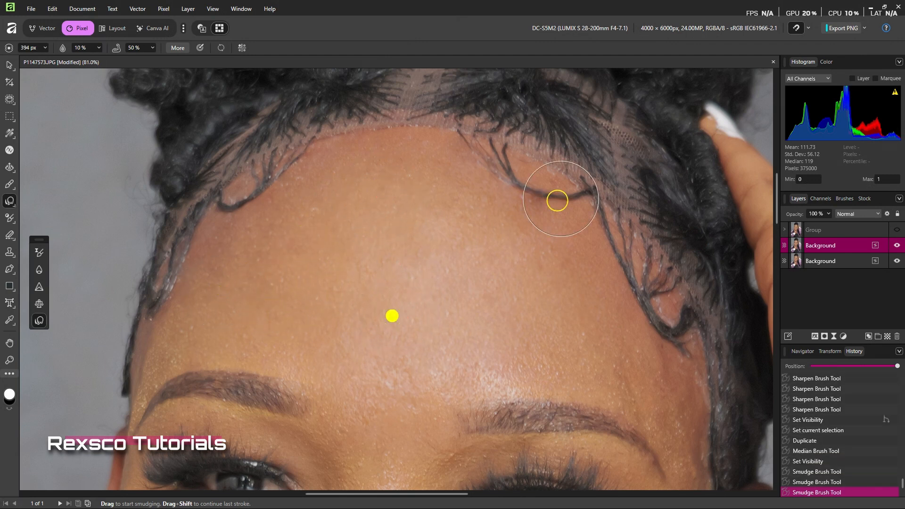
# Smudge the laid hair strands and skin along both sides of the hairline with the 394 px Smudge Brush
pyautogui.moveTo(519, 325)
pyautogui.mouseDown()
pyautogui.moveTo(566, 188)
pyautogui.moveTo(606, 264)
pyautogui.moveTo(608, 330)
pyautogui.mouseUp()
pyautogui.moveTo(586, 203); pyautogui.dragTo(683, 351)
pyautogui.moveTo(604, 222); pyautogui.dragTo(679, 420)
pyautogui.moveTo(583, 194); pyautogui.dragTo(670, 411)
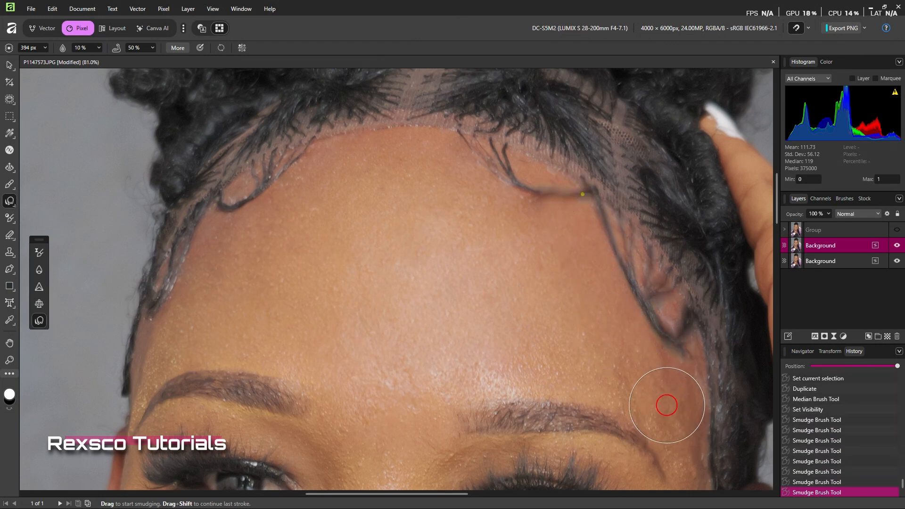
pyautogui.moveTo(474, 156); pyautogui.dragTo(219, 194)
pyautogui.moveTo(327, 145)
pyautogui.mouseDown()
pyautogui.moveTo(198, 204)
pyautogui.moveTo(154, 244)
pyautogui.mouseUp()
pyautogui.moveTo(232, 172); pyautogui.dragTo(145, 362)
# Smudge the upper forehead and the middle of the hairline with the 394 px Smudge Brush
pyautogui.scroll(5, 235, 196)
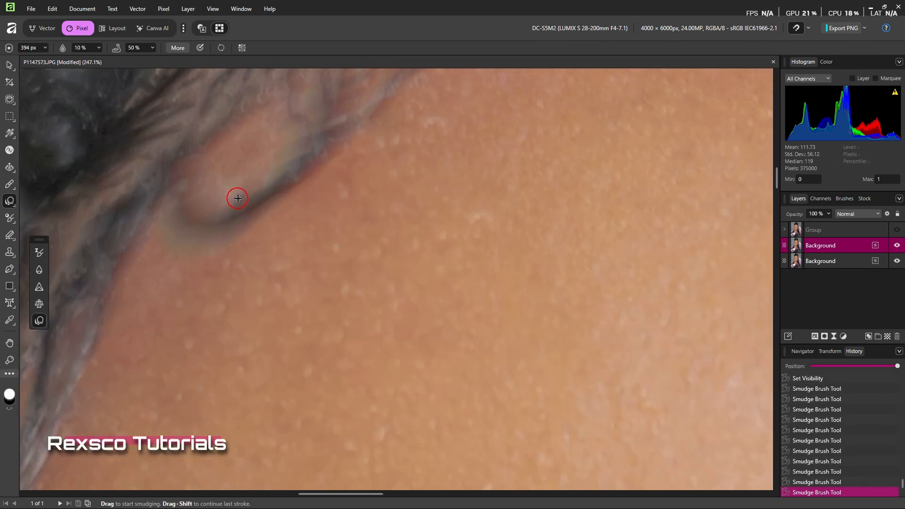
pyautogui.scroll(-3, 239, 194)
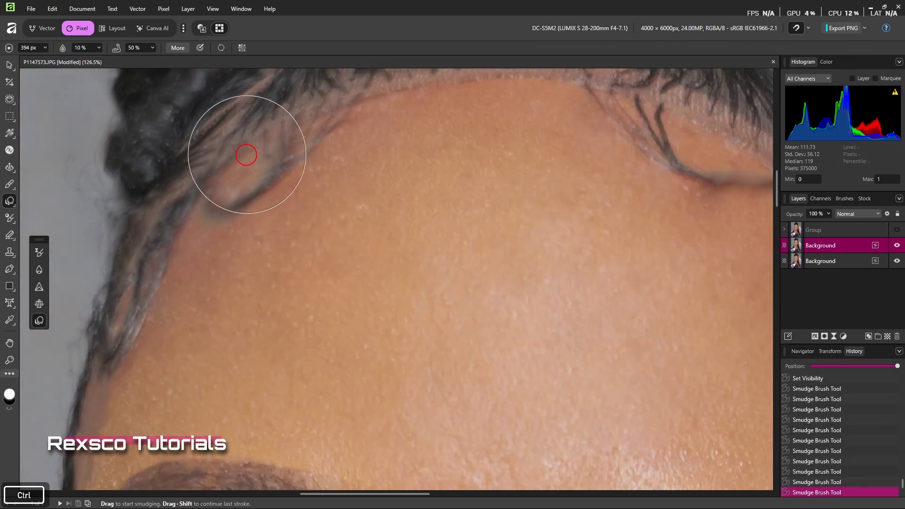
pyautogui.moveTo(520, 144); pyautogui.dragTo(473, 317)
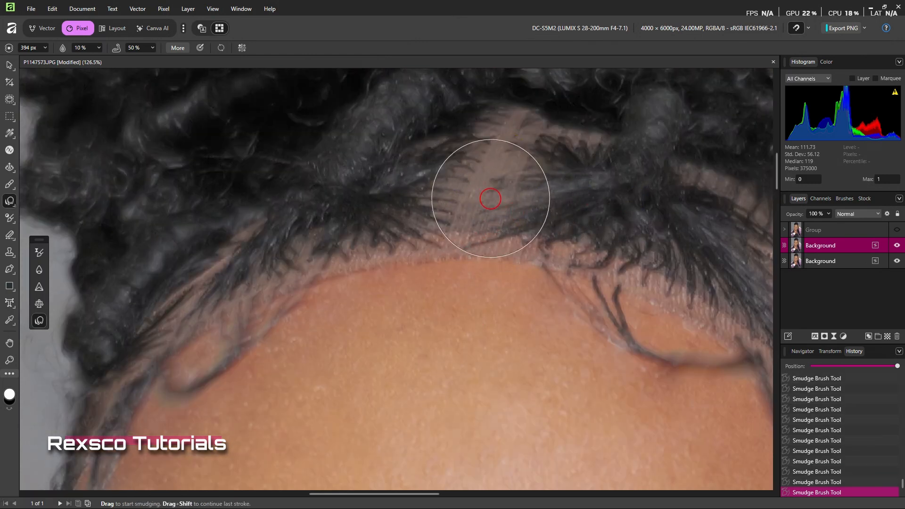
pyautogui.moveTo(514, 342); pyautogui.dragTo(364, 255)
pyautogui.moveTo(500, 365)
pyautogui.mouseDown()
pyautogui.moveTo(398, 289)
pyautogui.moveTo(433, 297)
pyautogui.mouseUp()
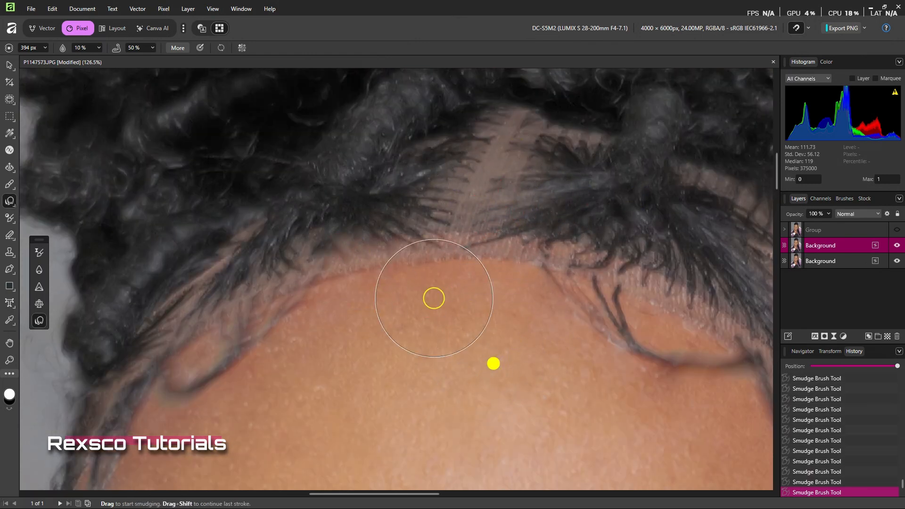
pyautogui.moveTo(513, 383)
pyautogui.mouseDown()
pyautogui.moveTo(463, 331)
pyautogui.moveTo(437, 332)
pyautogui.mouseUp()
pyautogui.moveTo(411, 362); pyautogui.dragTo(485, 285)
pyautogui.moveTo(398, 375); pyautogui.dragTo(576, 316)
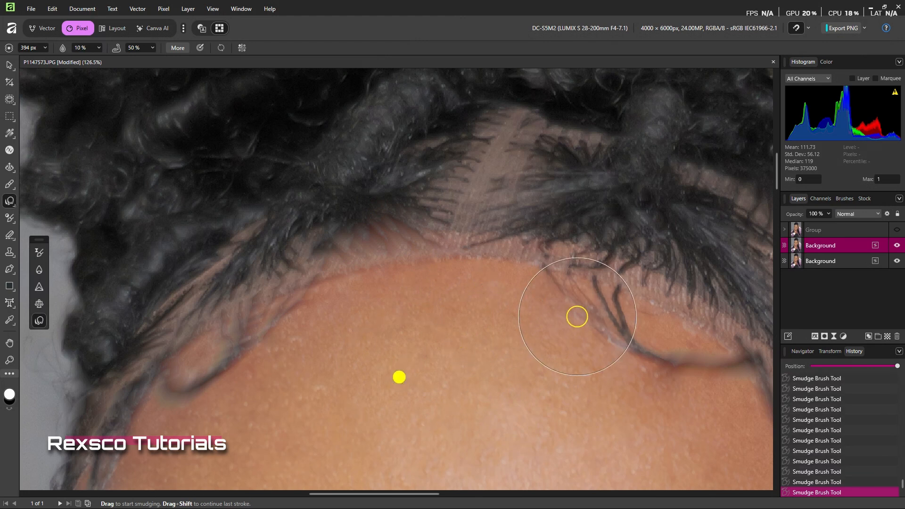
pyautogui.moveTo(560, 390); pyautogui.dragTo(398, 228)
pyautogui.moveTo(325, 238); pyautogui.dragTo(660, 248)
pyautogui.moveTo(394, 289)
pyautogui.mouseDown()
pyautogui.moveTo(600, 286)
pyautogui.moveTo(614, 251)
pyautogui.mouseUp()
pyautogui.moveTo(430, 284); pyautogui.dragTo(534, 259)
# Reduce the Smudge Brush to 206 px and smudge the forehead skin beside the right-hand hair strands
pyautogui.press('[')
pyautogui.press('[')
pyautogui.press('[')
pyautogui.press('[')
pyautogui.press('[')
pyautogui.press('[')
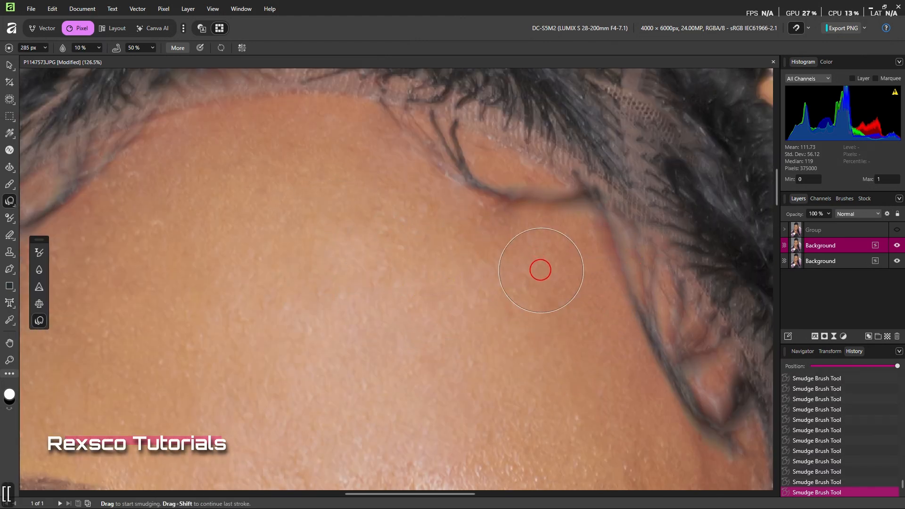
pyautogui.moveTo(445, 266)
pyautogui.mouseDown()
pyautogui.moveTo(537, 224)
pyautogui.moveTo(616, 249)
pyautogui.mouseUp()
pyautogui.moveTo(442, 319); pyautogui.dragTo(619, 281)
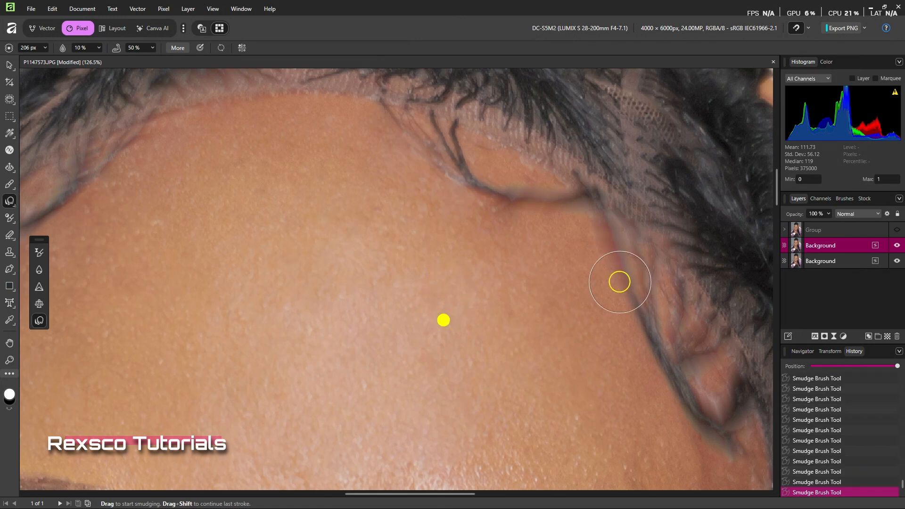
pyautogui.moveTo(465, 391); pyautogui.dragTo(620, 372)
# Smudge the skin above the right-hand eyebrow toward the temple, enlarging the Smudge Brush to 272 px
pyautogui.scroll(-5, 547, 371)
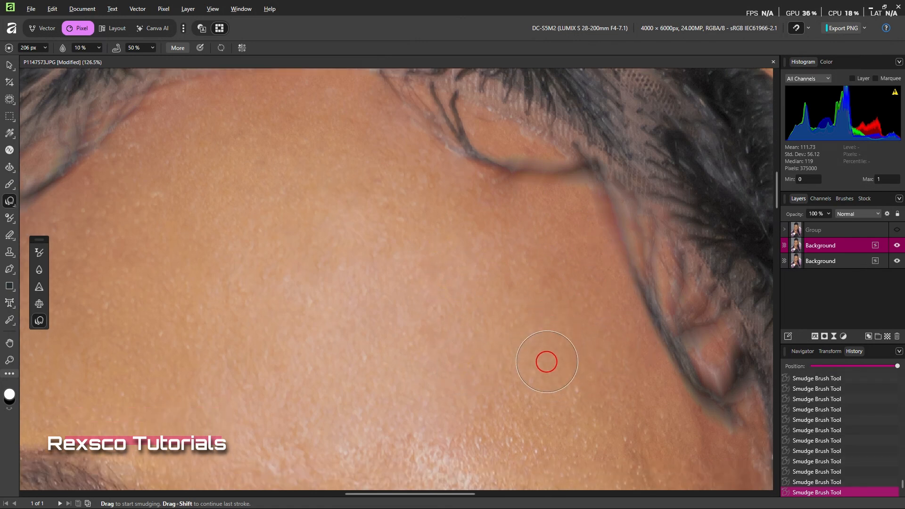
pyautogui.scroll(1, 547, 362)
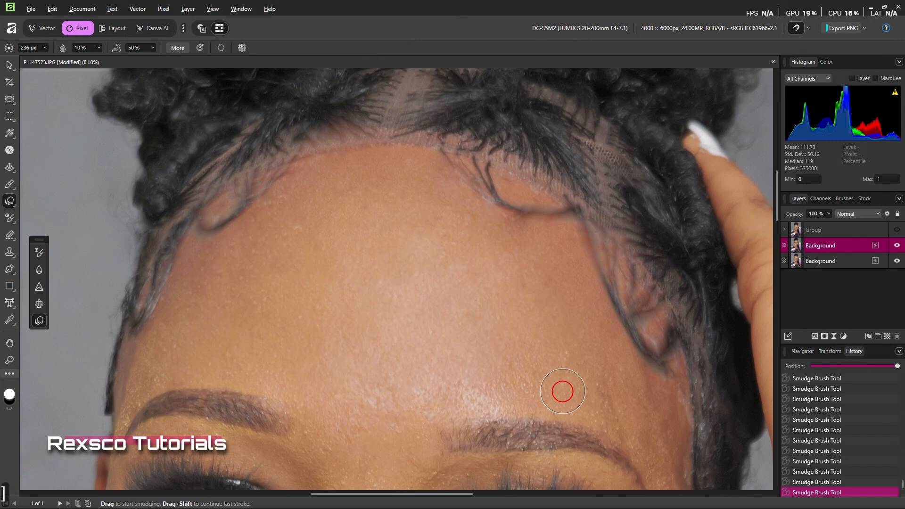
pyautogui.moveTo(541, 390); pyautogui.dragTo(651, 404)
pyautogui.moveTo(589, 386); pyautogui.dragTo(655, 410)
pyautogui.moveTo(488, 333); pyautogui.dragTo(656, 410)
pyautogui.moveTo(455, 364); pyautogui.dragTo(677, 345)
# Toggle the smudged Background layer's visibility repeatedly to compare the forehead before and after, leaving it shown
pyautogui.click(897, 245)
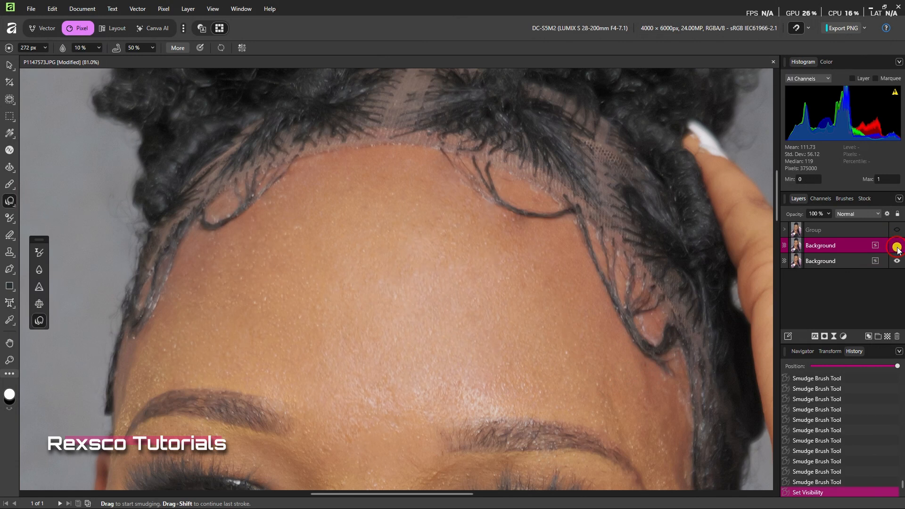
pyautogui.click(897, 245)
pyautogui.click(897, 246)
pyautogui.click(897, 245)
pyautogui.click(898, 245)
pyautogui.click(898, 245)
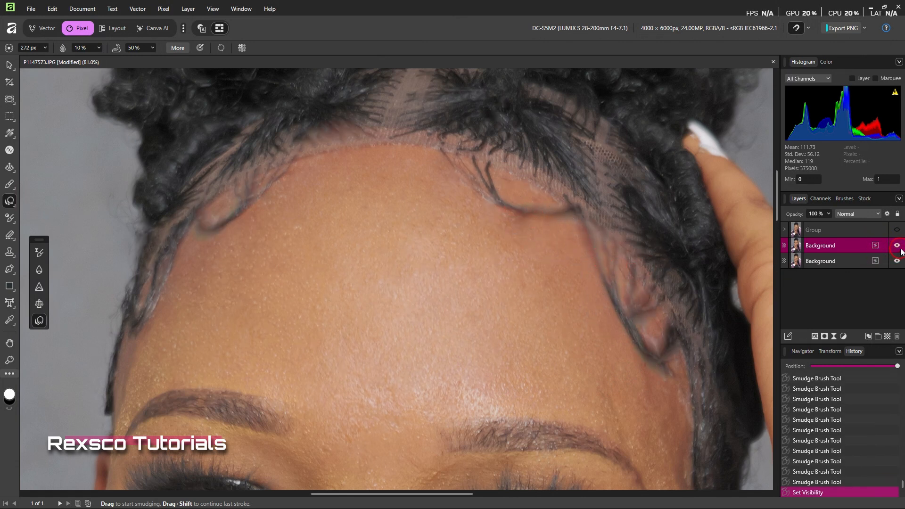
pyautogui.click(899, 245)
pyautogui.click(899, 245)
pyautogui.click(898, 245)
pyautogui.click(899, 246)
pyautogui.click(899, 245)
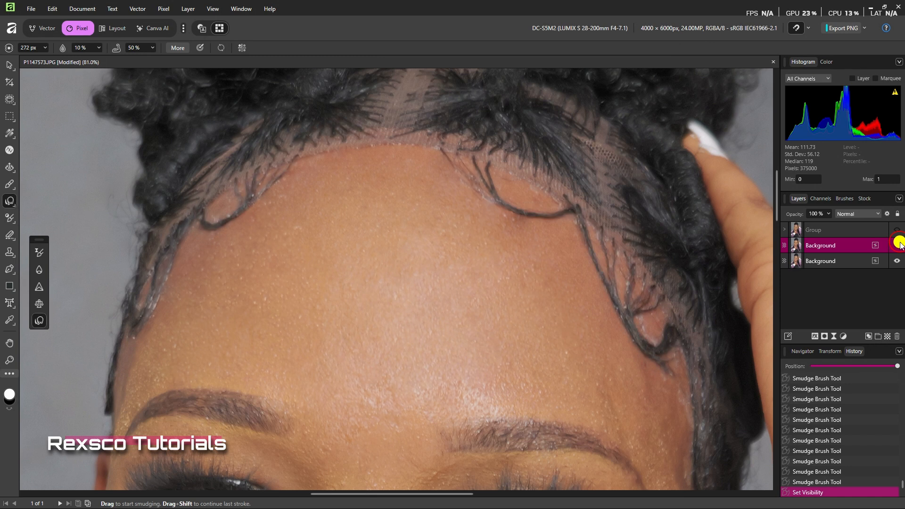
pyautogui.click(899, 245)
pyautogui.click(898, 245)
pyautogui.click(898, 245)
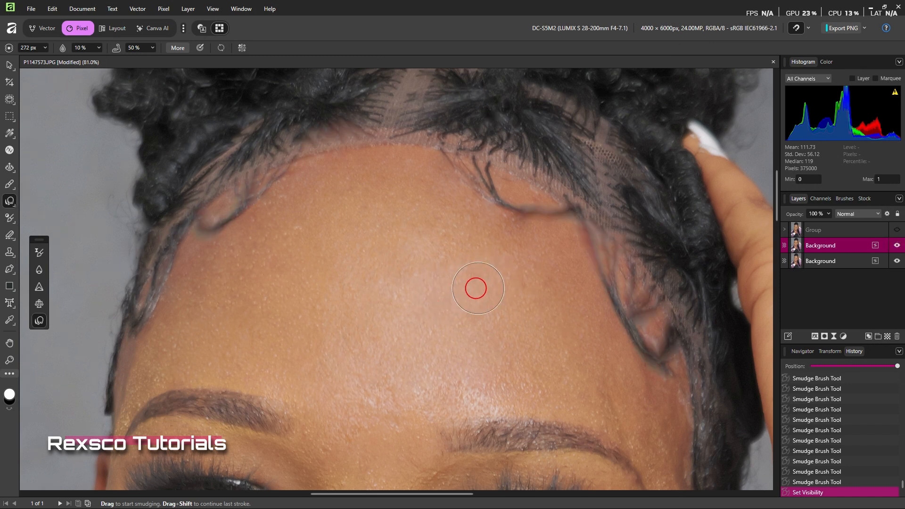
# Set the Smudge Brush strength to 100% and its size to 360 px, and smudge strokes from the hairline into the forehead
pyautogui.click(149, 51)
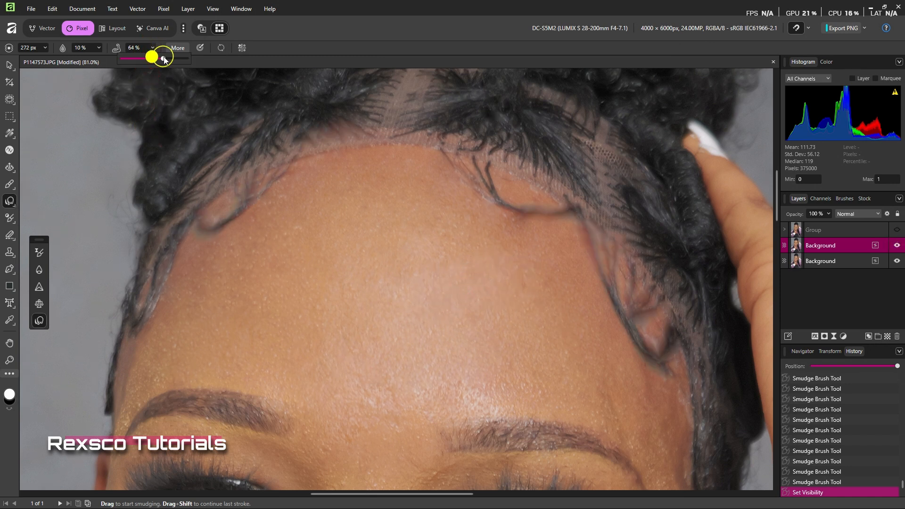
pyautogui.click(430, 276)
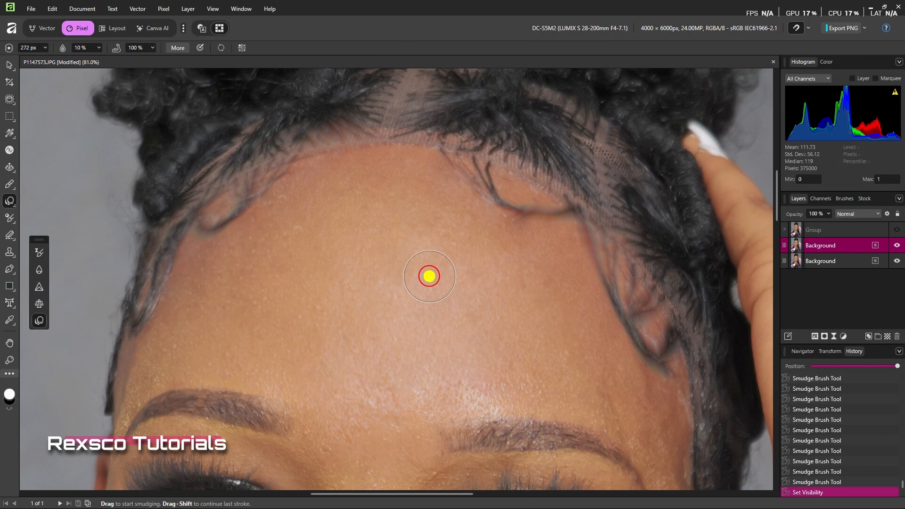
pyautogui.press(']')
pyautogui.moveTo(640, 316)
pyautogui.mouseDown()
pyautogui.moveTo(655, 413)
pyautogui.moveTo(473, 368)
pyautogui.mouseUp()
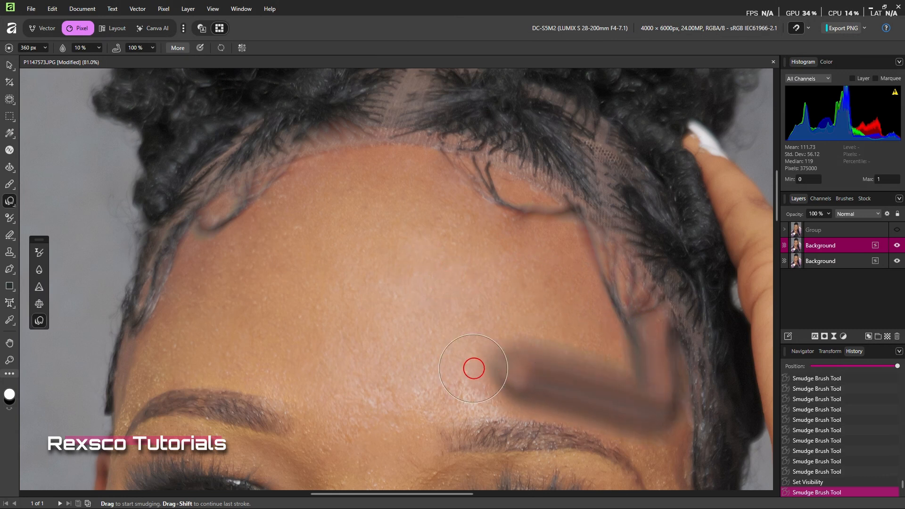
pyautogui.moveTo(629, 288); pyautogui.dragTo(493, 263)
pyautogui.moveTo(521, 180); pyautogui.dragTo(351, 241)
pyautogui.moveTo(249, 166); pyautogui.dragTo(264, 262)
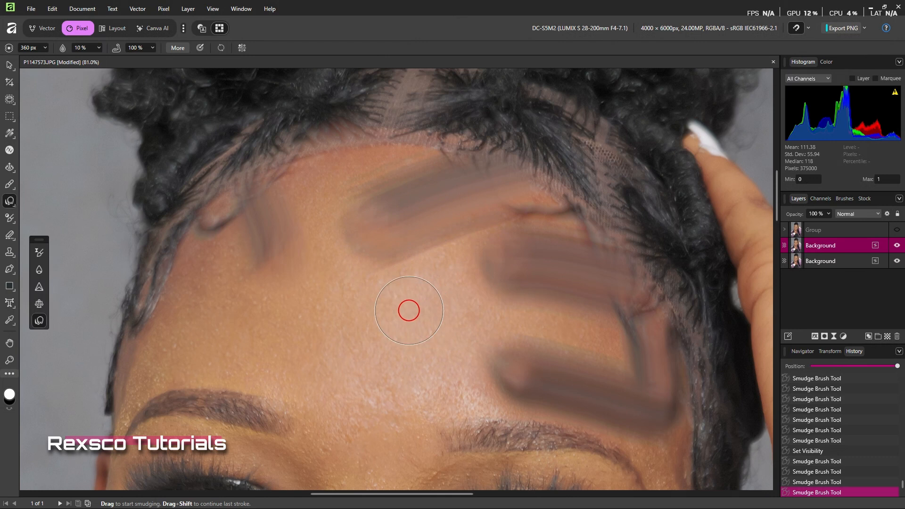
# Darken the centre of the forehead with repeated Burn Brush strokes, enlarging the brush to 259 px
pyautogui.click(9, 221)
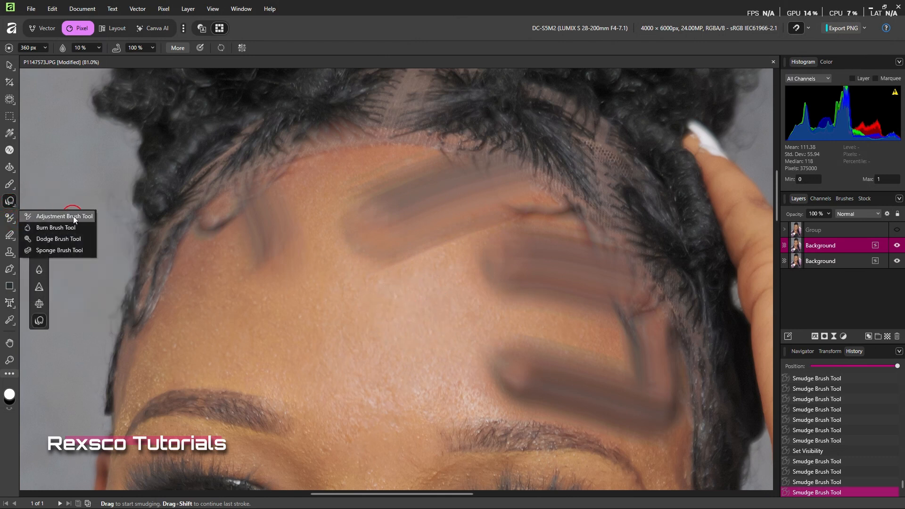
pyautogui.click(76, 217)
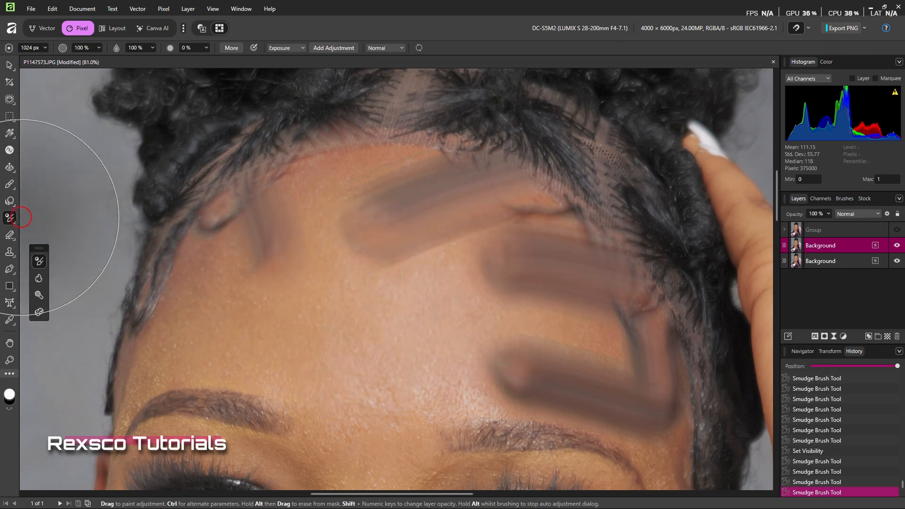
pyautogui.click(8, 219)
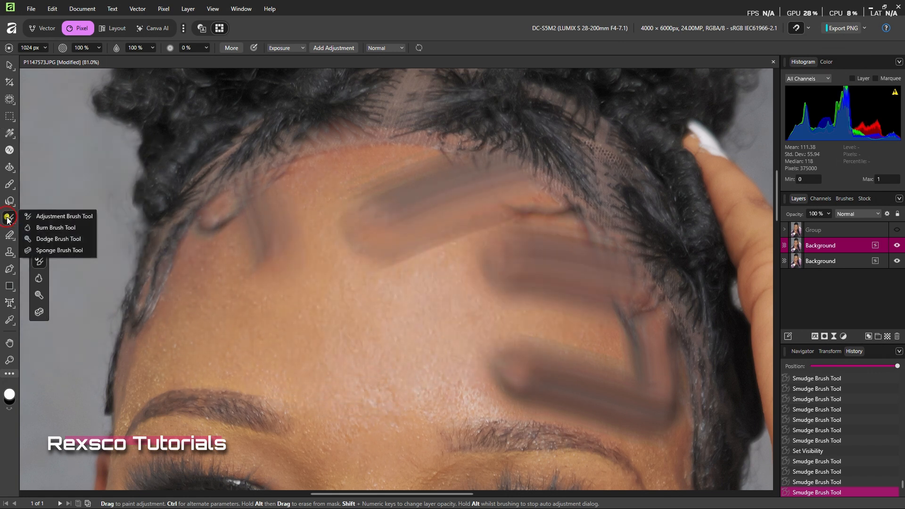
pyautogui.click(59, 228)
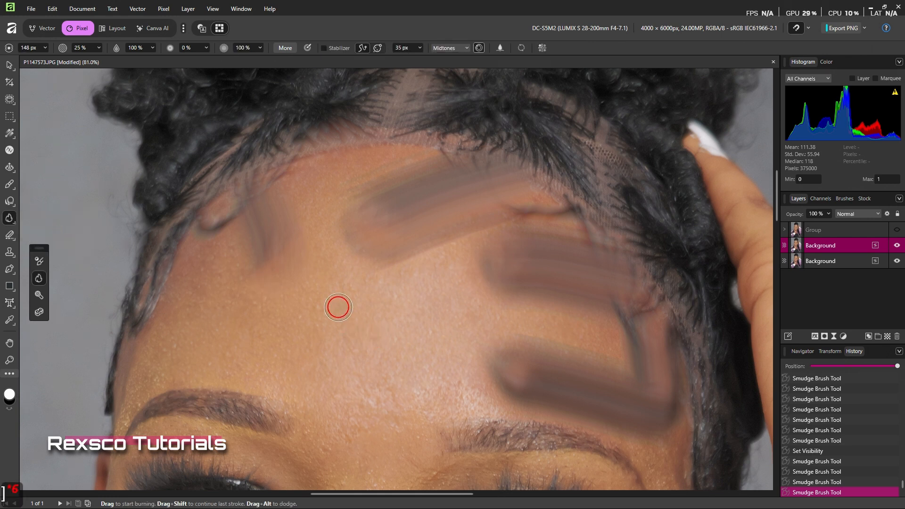
pyautogui.moveTo(338, 308)
pyautogui.mouseDown()
pyautogui.moveTo(410, 432)
pyautogui.moveTo(377, 388)
pyautogui.mouseUp()
pyautogui.moveTo(335, 293); pyautogui.dragTo(343, 395)
pyautogui.moveTo(306, 284); pyautogui.dragTo(336, 411)
pyautogui.moveTo(327, 308); pyautogui.dragTo(332, 349)
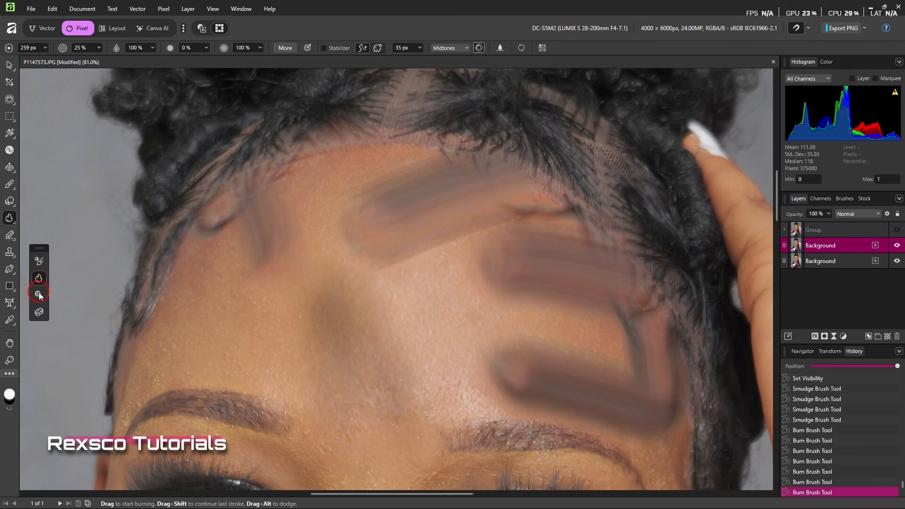
# Lighten the skin beside the burned area in the centre of the forehead with the Dodge Brush at 259 px
pyautogui.rightClick(10, 221)
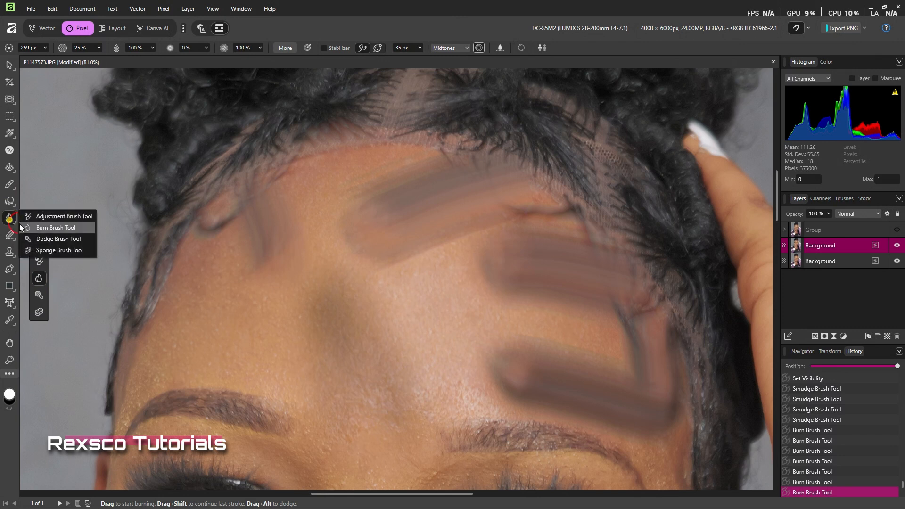
pyautogui.click(47, 237)
pyautogui.moveTo(420, 291); pyautogui.dragTo(447, 370)
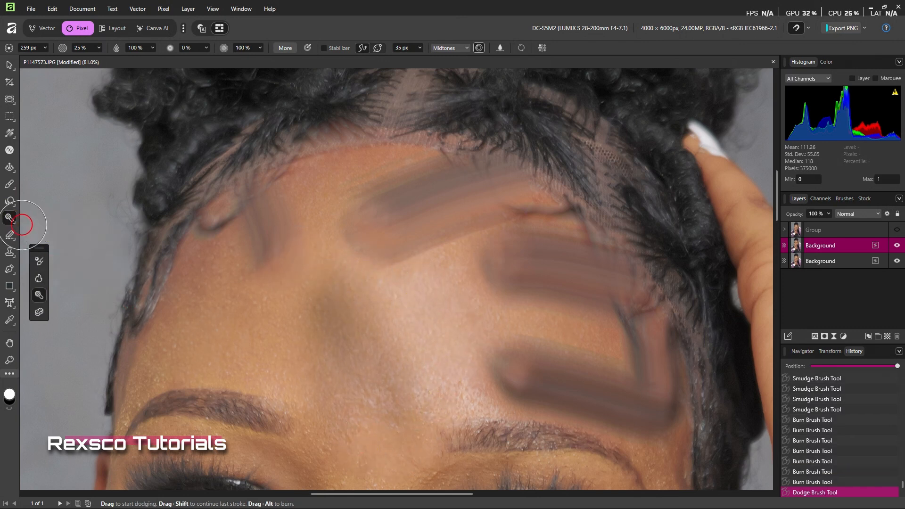
# Apply repeated Sponge Brush strokes at 259 px along the left-hand temple and hairline down toward the eyebrow
pyautogui.rightClick(8, 219)
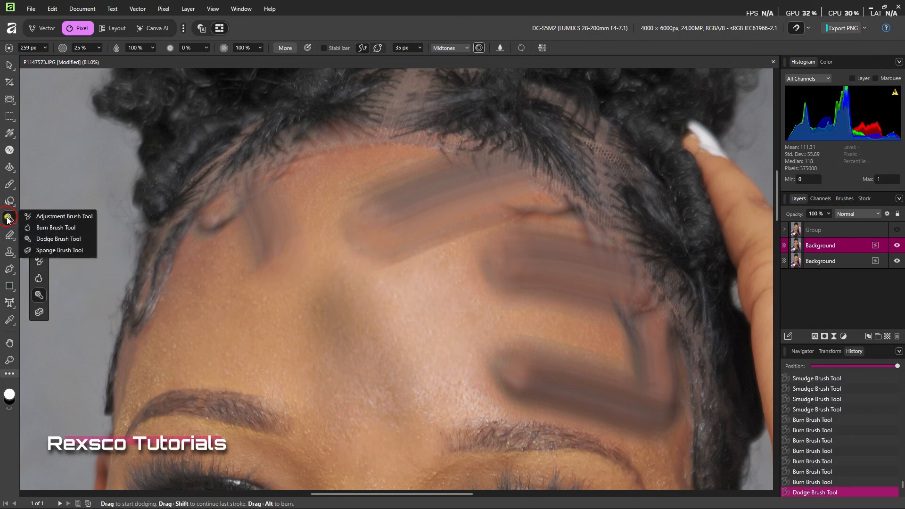
pyautogui.click(46, 251)
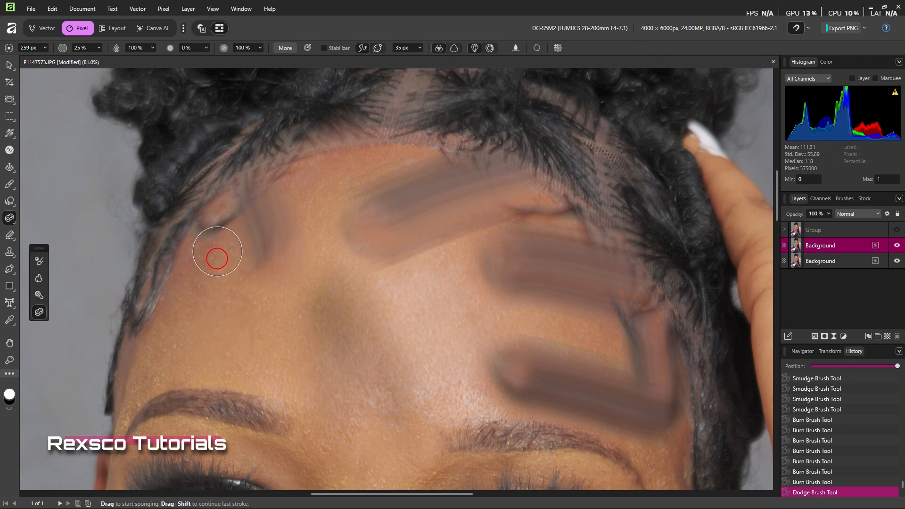
pyautogui.moveTo(187, 238); pyautogui.dragTo(228, 335)
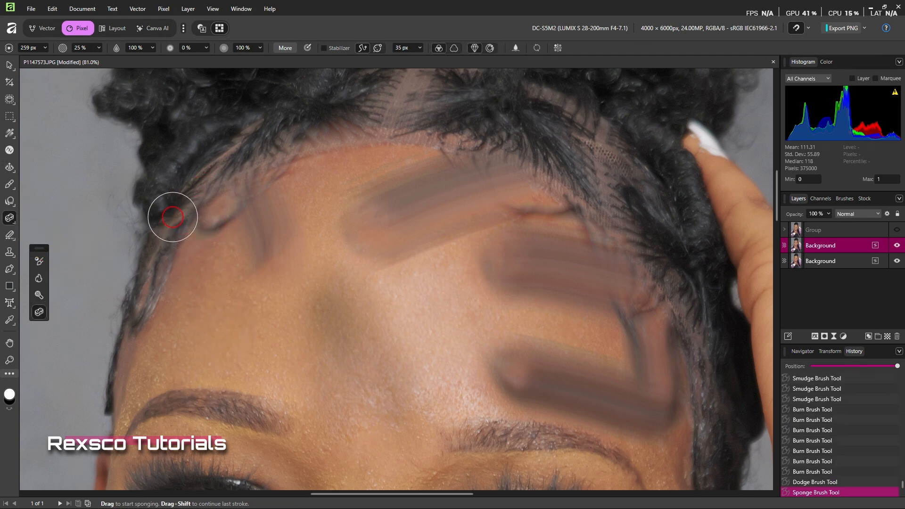
pyautogui.moveTo(173, 217); pyautogui.dragTo(188, 345)
pyautogui.moveTo(150, 290); pyautogui.dragTo(211, 370)
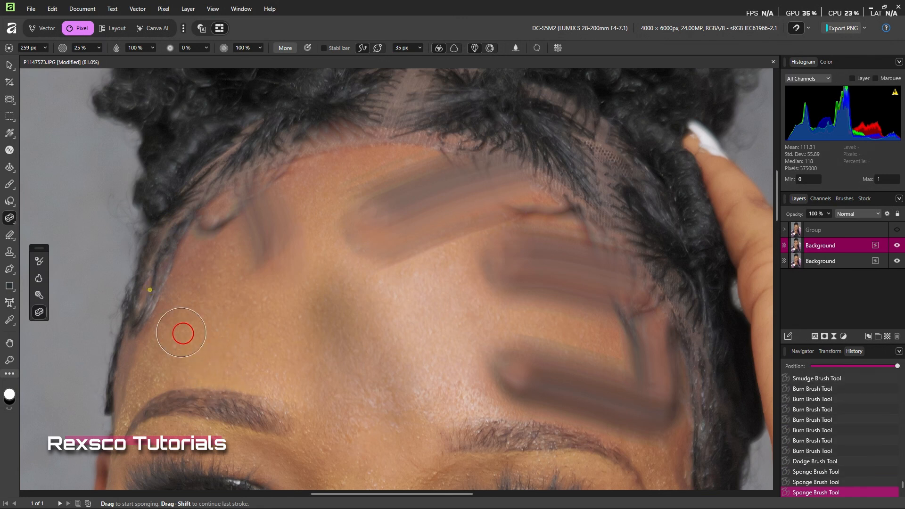
pyautogui.moveTo(154, 325)
pyautogui.mouseDown()
pyautogui.moveTo(219, 249)
pyautogui.moveTo(203, 311)
pyautogui.mouseUp()
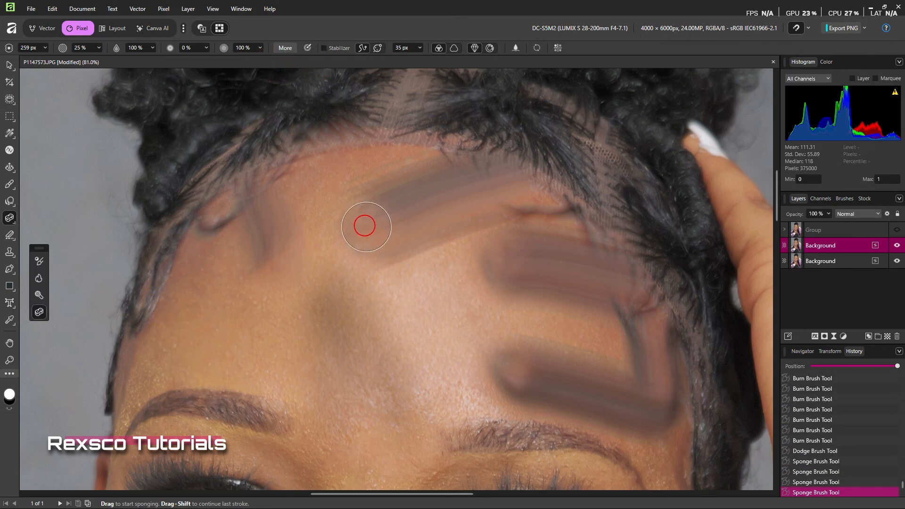
# Sponge the right-hand hair, the upper hairline, the left-hand eyebrow area and the centre of the forehead at 259 px
pyautogui.moveTo(690, 274); pyautogui.dragTo(691, 255)
pyautogui.moveTo(559, 184); pyautogui.dragTo(609, 152)
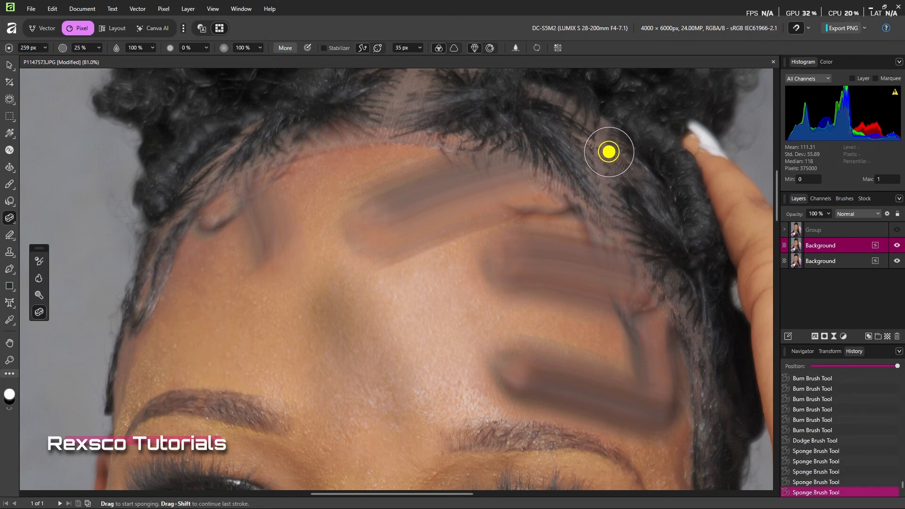
pyautogui.moveTo(479, 210); pyautogui.dragTo(329, 110)
pyautogui.moveTo(402, 179)
pyautogui.mouseDown()
pyautogui.moveTo(455, 117)
pyautogui.moveTo(449, 101)
pyautogui.mouseUp()
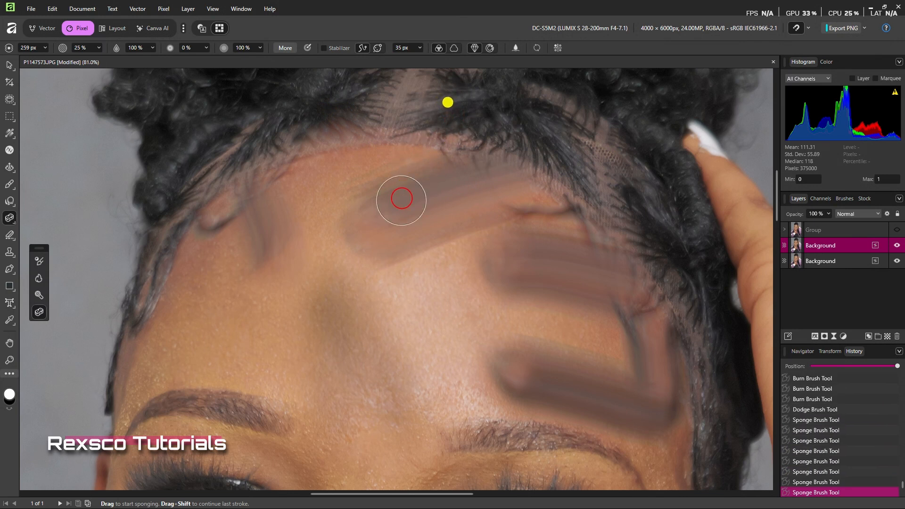
pyautogui.scroll(-2, 332, 319)
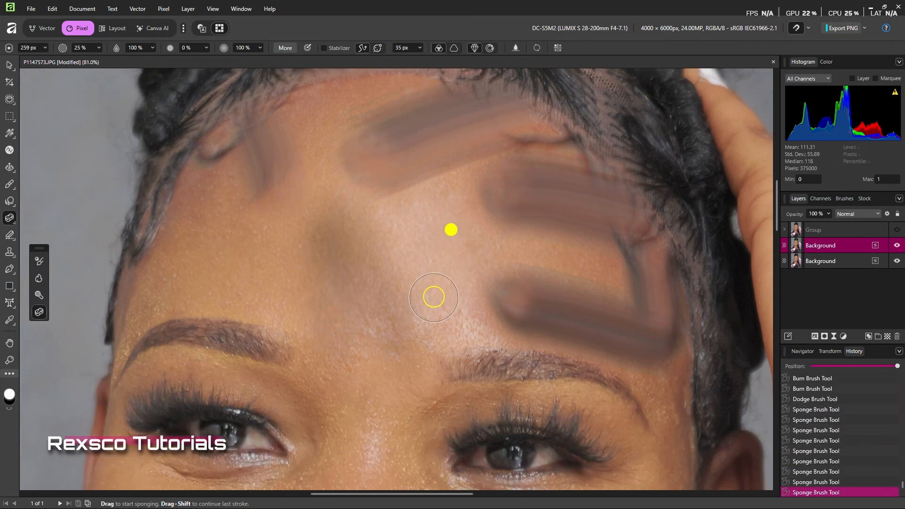
pyautogui.moveTo(220, 276)
pyautogui.mouseDown()
pyautogui.moveTo(313, 327)
pyautogui.moveTo(325, 354)
pyautogui.mouseUp()
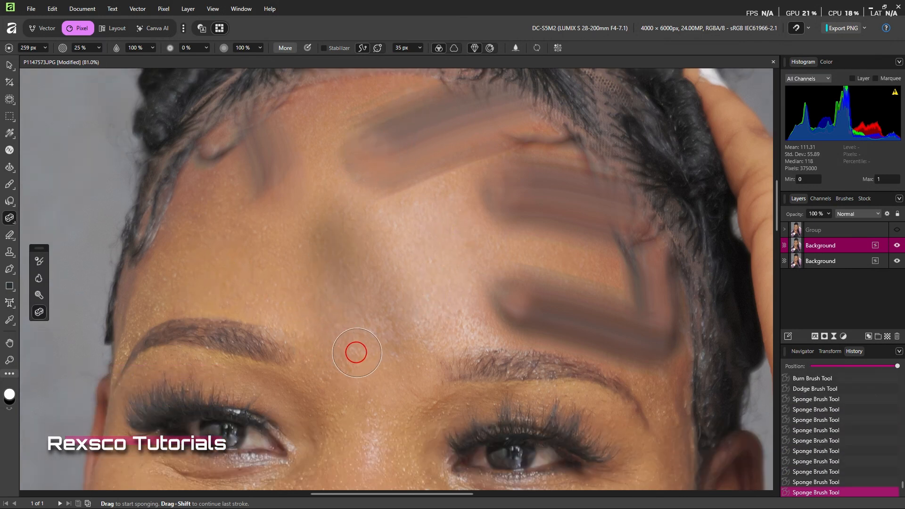
pyautogui.click(10, 219)
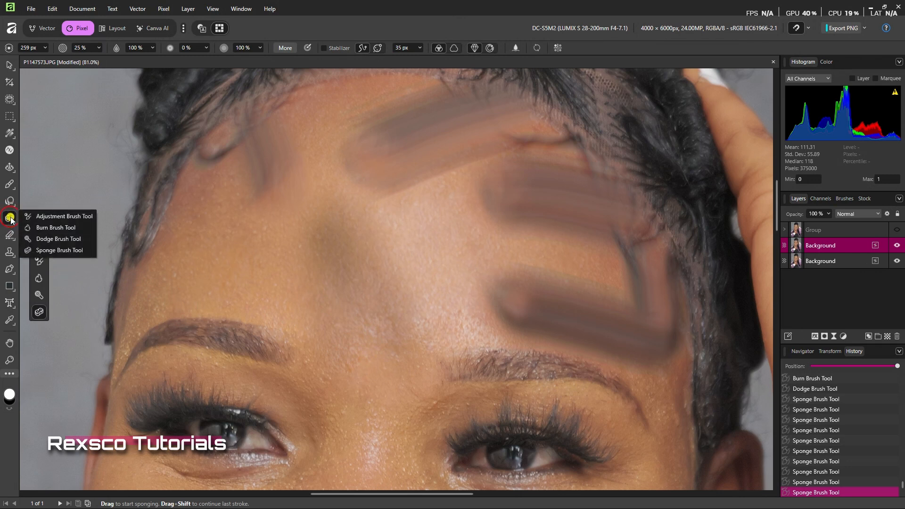
pyautogui.click(61, 250)
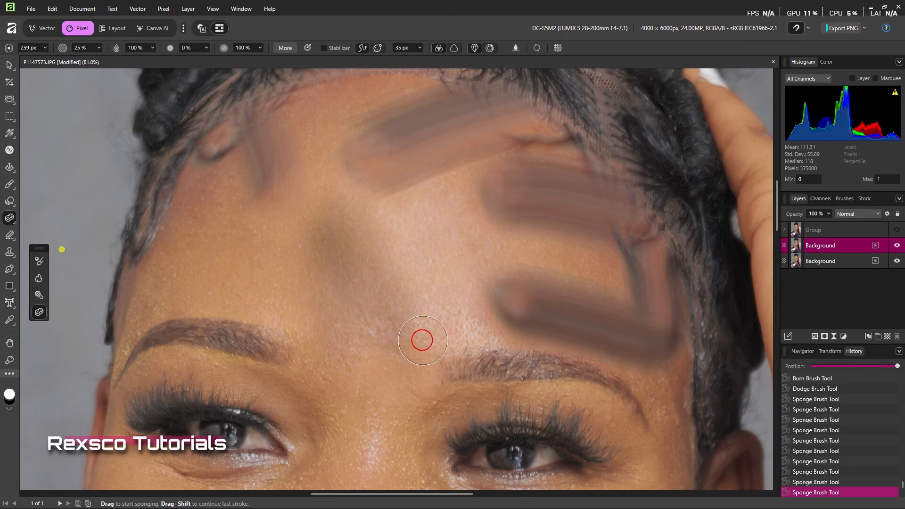
pyautogui.click(430, 306)
# Paint an Exposure adjustment over the forehead's centre down toward the brows with the 1024 px Adjustment Brush, and lower its exposure strongly
pyautogui.click(10, 219)
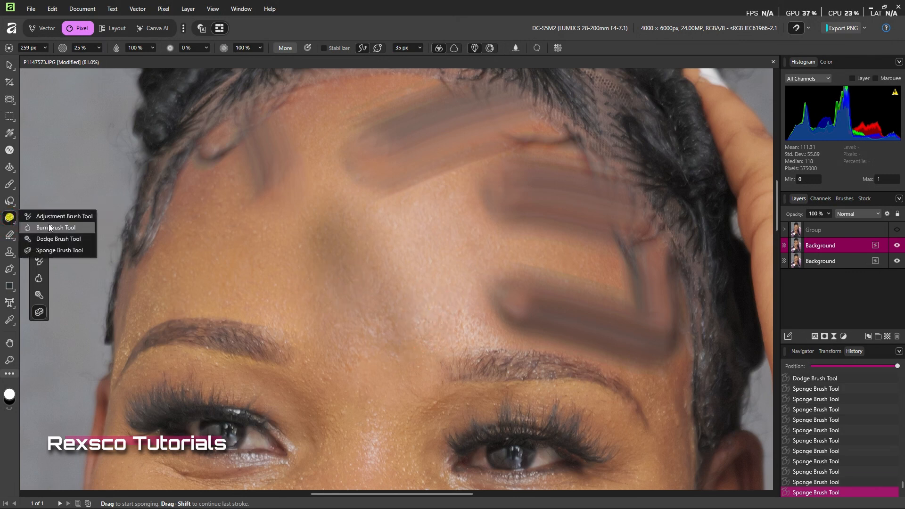
pyautogui.click(53, 217)
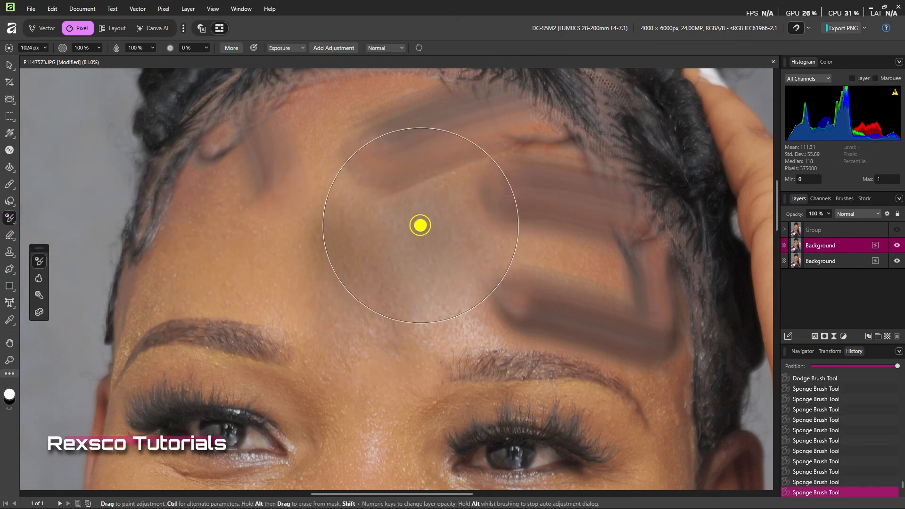
pyautogui.click(420, 226)
pyautogui.moveTo(471, 326); pyautogui.dragTo(345, 380)
pyautogui.scroll(-5, 366, 307)
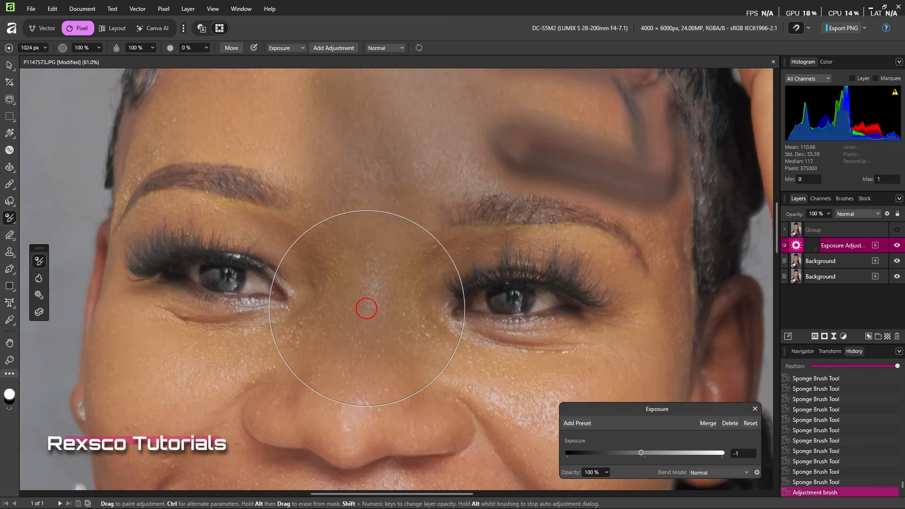
pyautogui.moveTo(642, 453)
pyautogui.mouseDown()
pyautogui.moveTo(708, 453)
pyautogui.moveTo(632, 455)
pyautogui.moveTo(639, 454)
pyautogui.mouseUp()
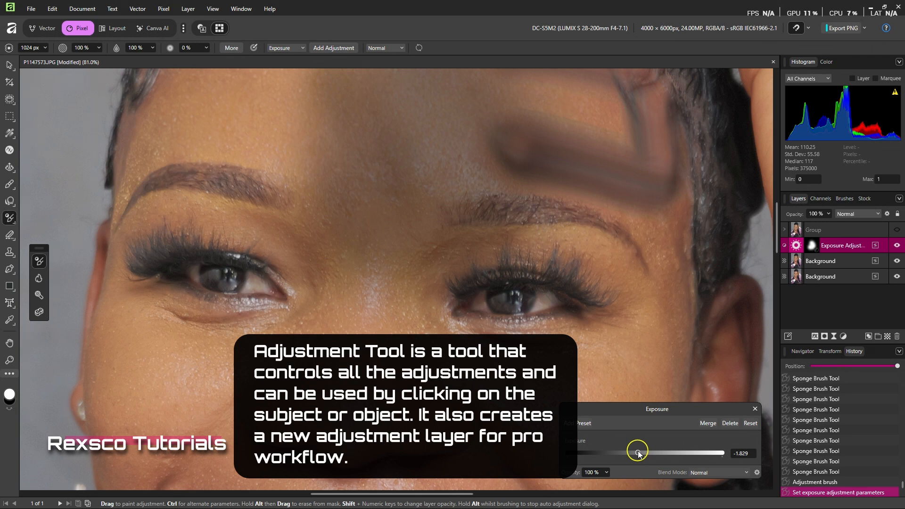
pyautogui.moveTo(639, 454)
pyautogui.mouseDown()
pyautogui.moveTo(649, 454)
pyautogui.moveTo(634, 454)
pyautogui.mouseUp()
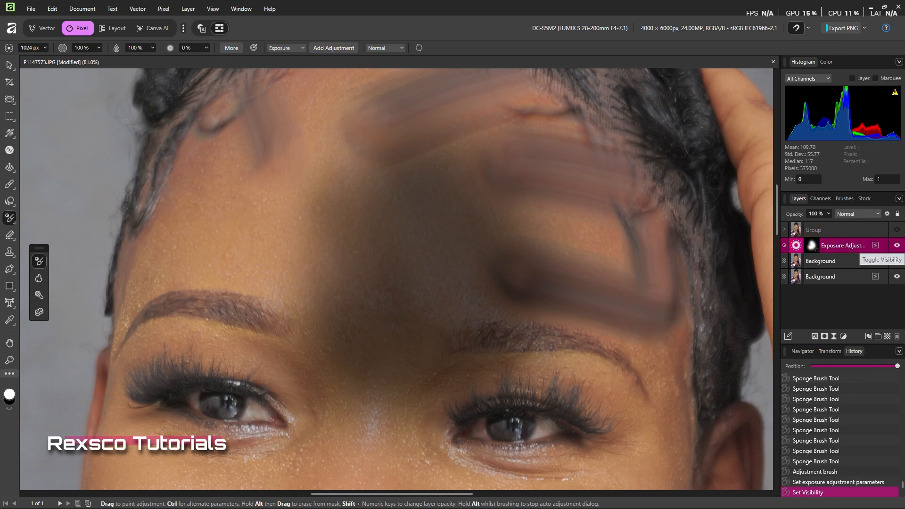
# Toggle the Exposure Adjustment layer's visibility off and on to compare the forehead before and after
pyautogui.click(897, 245)
pyautogui.click(897, 245)
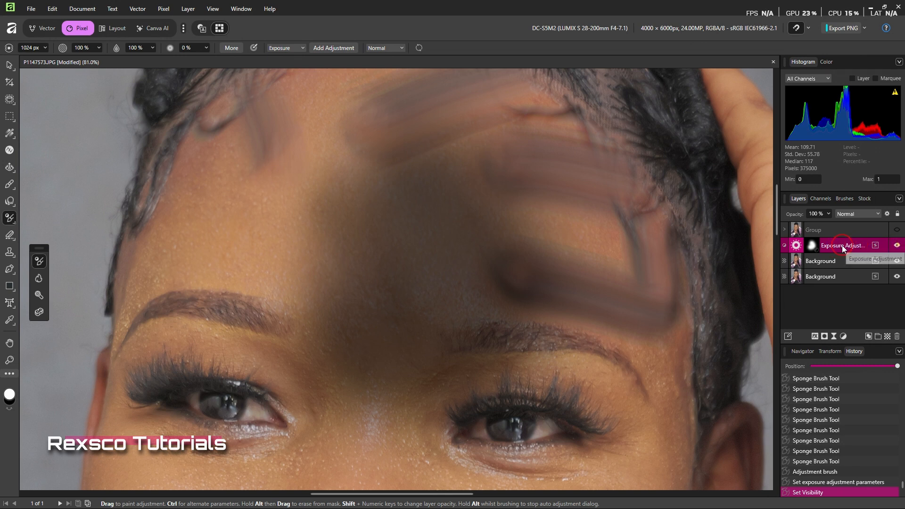
pyautogui.click(11, 221)
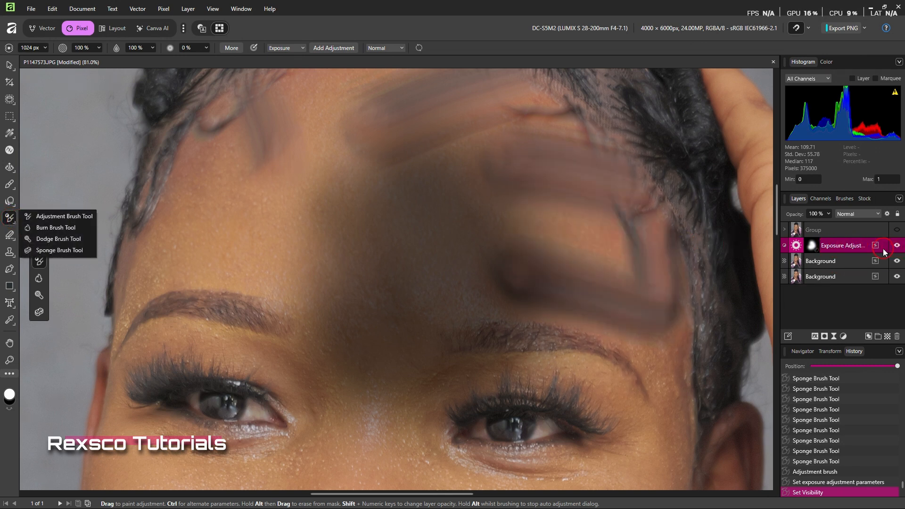
# Delete the Exposure Adjustment, the brushed Background layer and the hidden Group, keeping only the lower Background layer
pyautogui.click(898, 336)
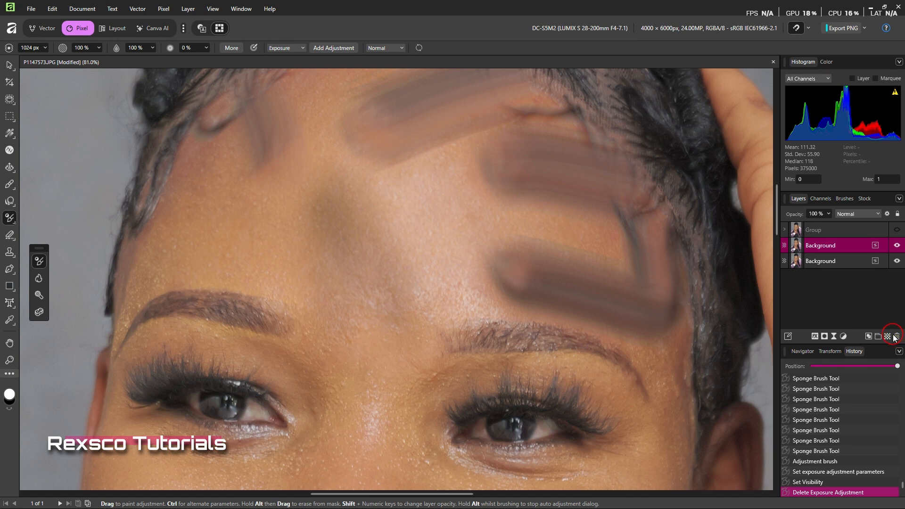
pyautogui.click(897, 336)
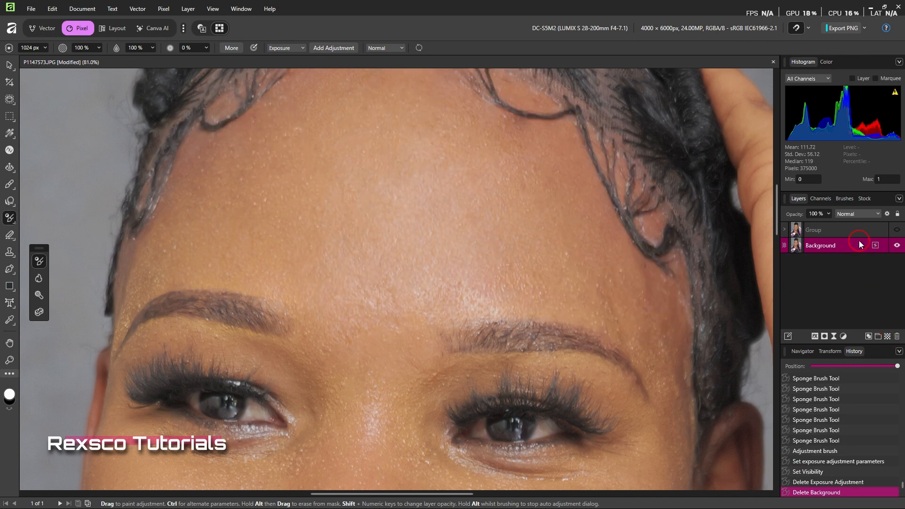
pyautogui.click(856, 235)
pyautogui.click(897, 336)
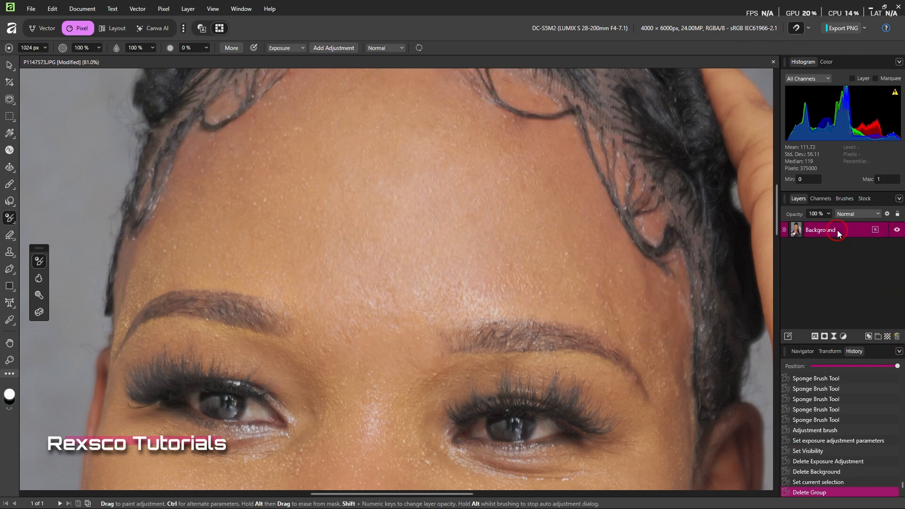
# Paint an Exposure adjustment of -1 across the forehead with the Adjustment Brush, and view the available adjustment layer types
pyautogui.moveTo(489, 266)
pyautogui.mouseDown()
pyautogui.moveTo(265, 244)
pyautogui.moveTo(446, 236)
pyautogui.moveTo(404, 243)
pyautogui.moveTo(337, 223)
pyautogui.moveTo(323, 196)
pyautogui.moveTo(450, 237)
pyautogui.mouseUp()
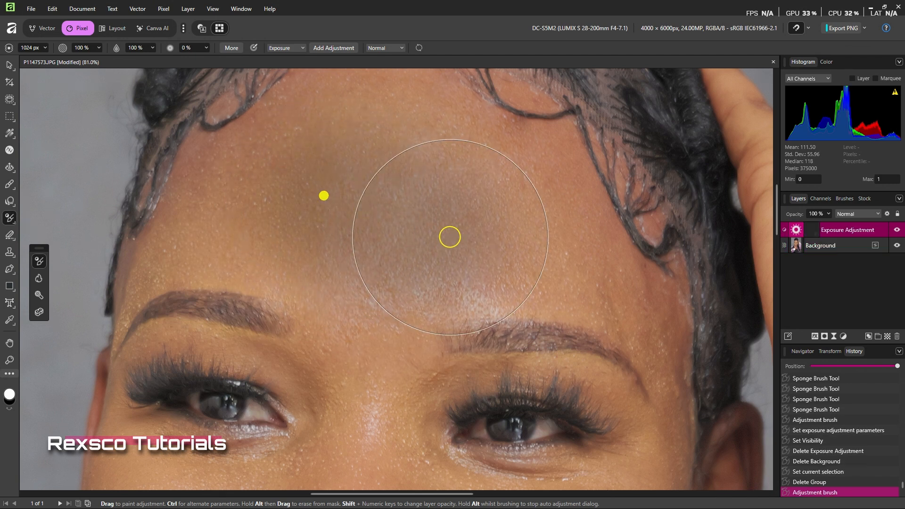
pyautogui.click(831, 225)
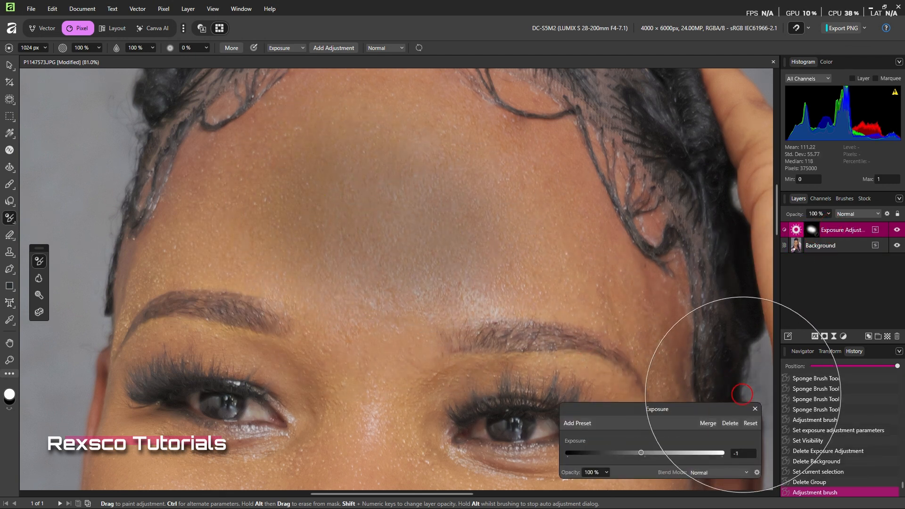
pyautogui.click(756, 409)
pyautogui.click(844, 336)
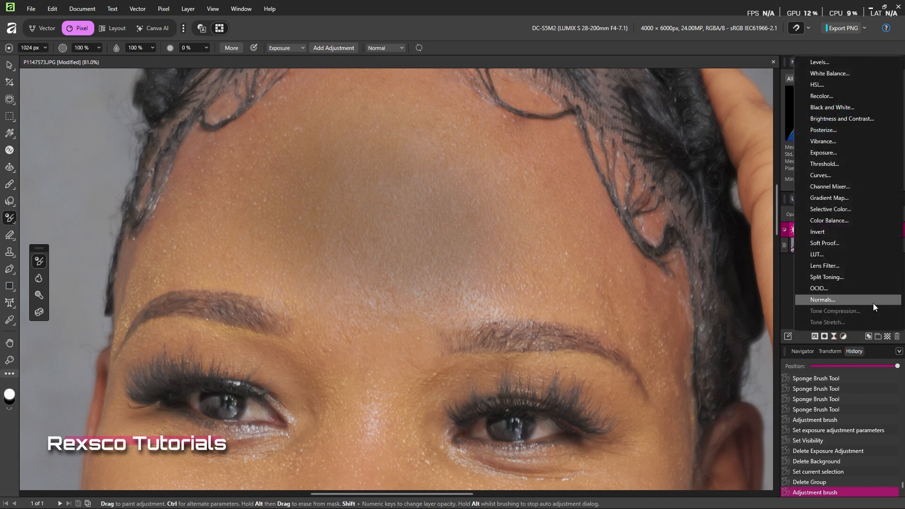
# Delete the Exposure Adjustment layer painted over the forehead
pyautogui.click(9, 218)
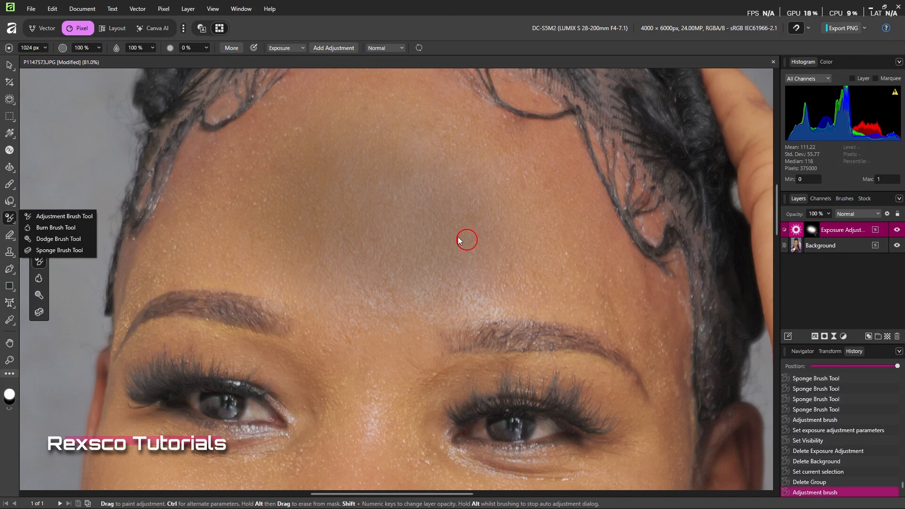
pyautogui.click(896, 336)
pyautogui.keyDown('ctrl'); pyautogui.scroll(-5, 427, 267); pyautogui.keyUp('ctrl')
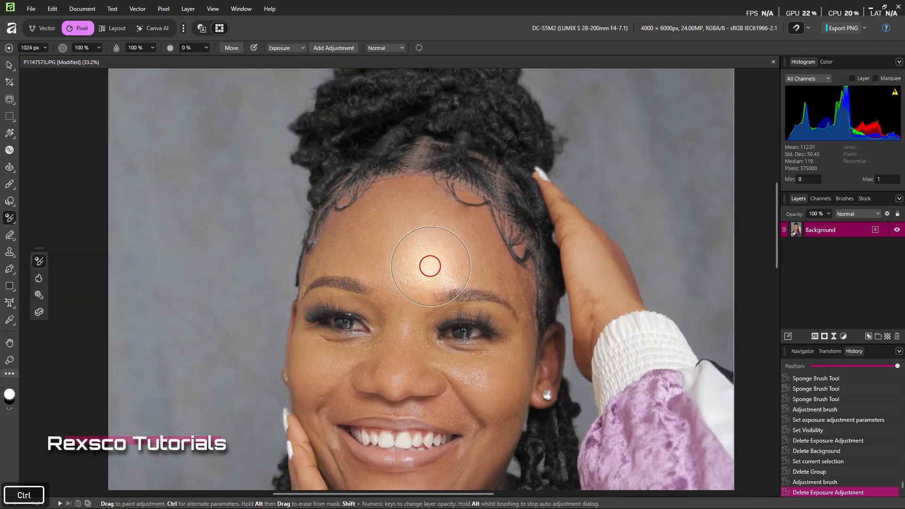